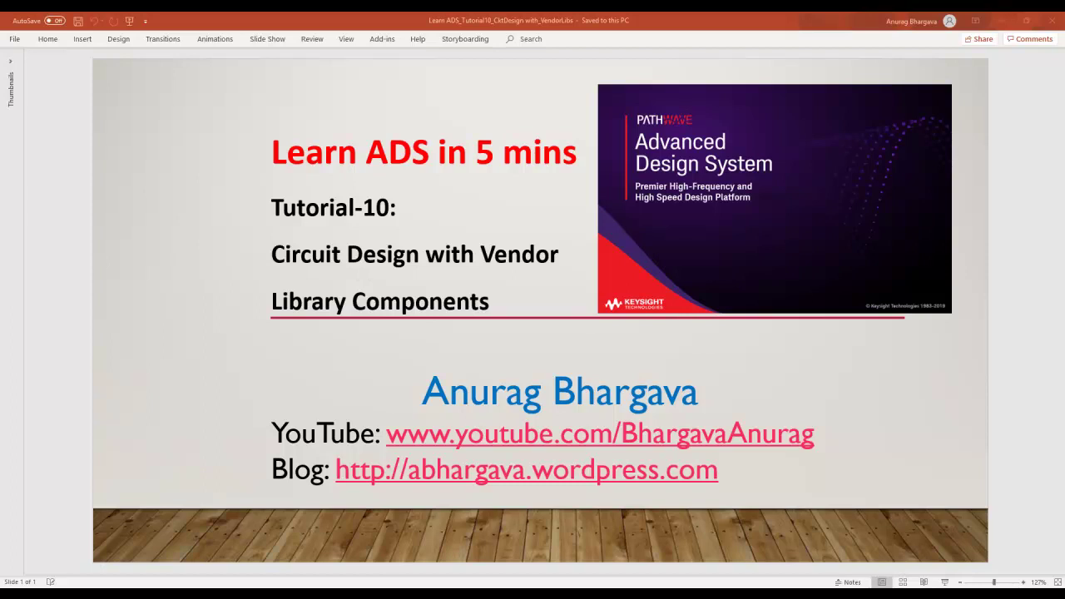
Show the TestBench_MyFilter schematic beside a resized Main window, with the Design1 cell selected.
click(411, 565)
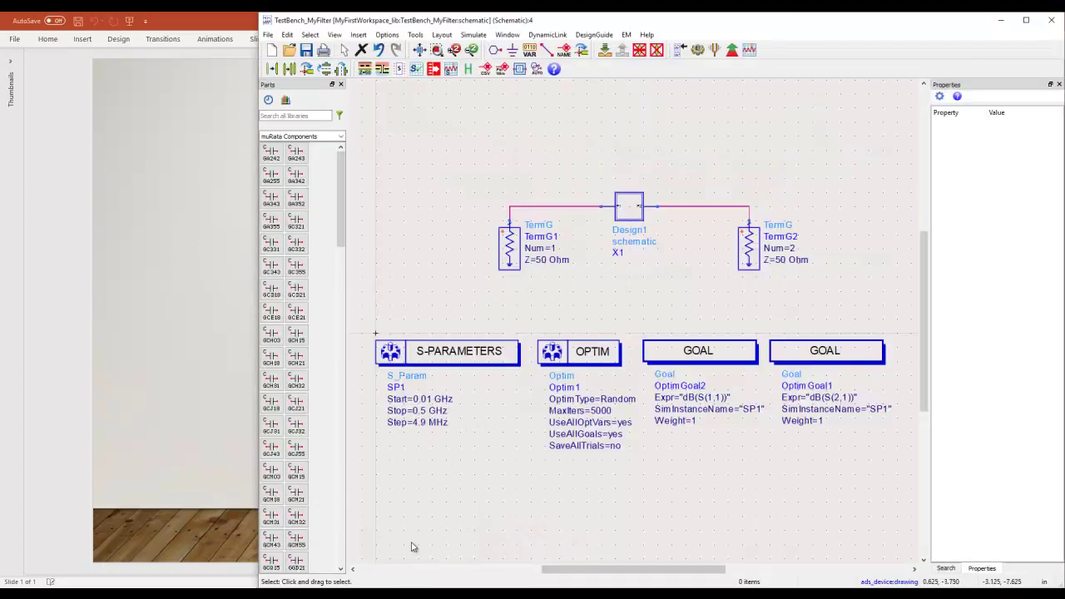
mouse_move(391, 592)
click(352, 549)
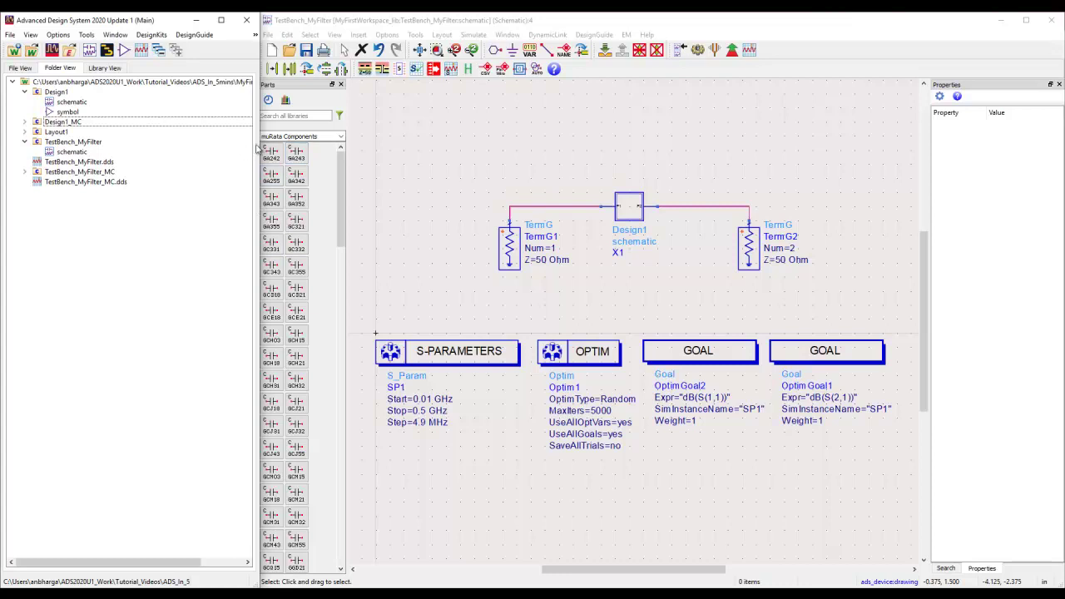
drag(260, 142, 257, 148)
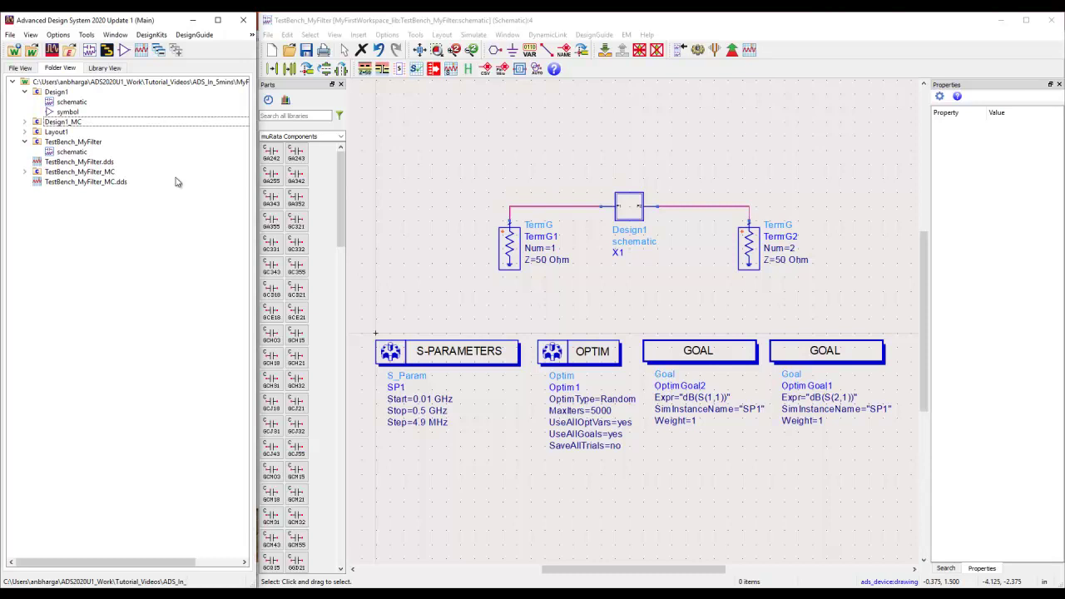
click(56, 93)
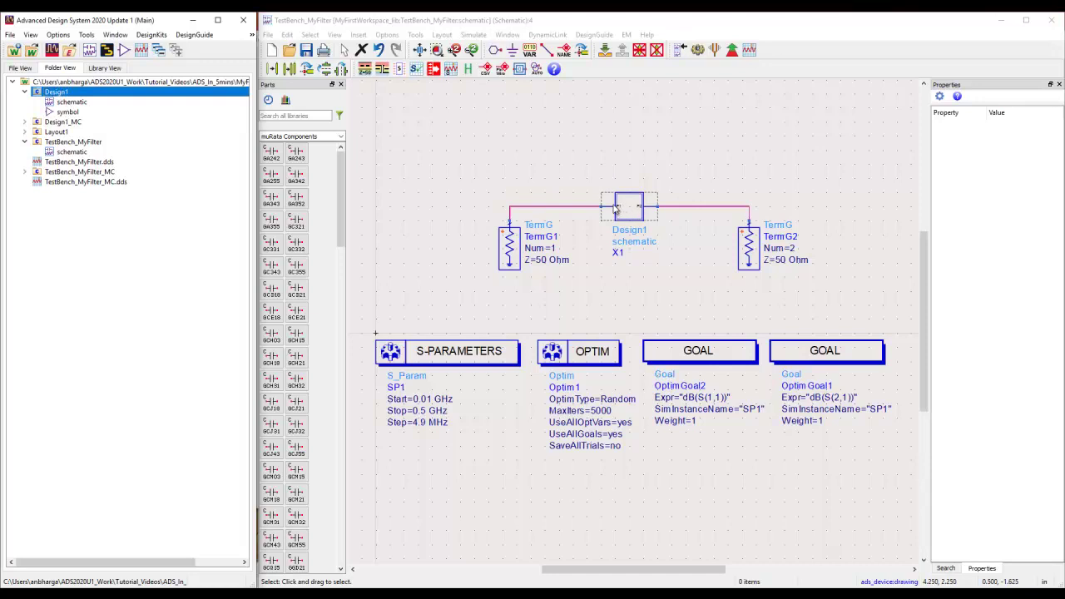
Copy the Design1 cell as Design1_Murata and expand it to list its schematic and symbol views.
right_click(58, 94)
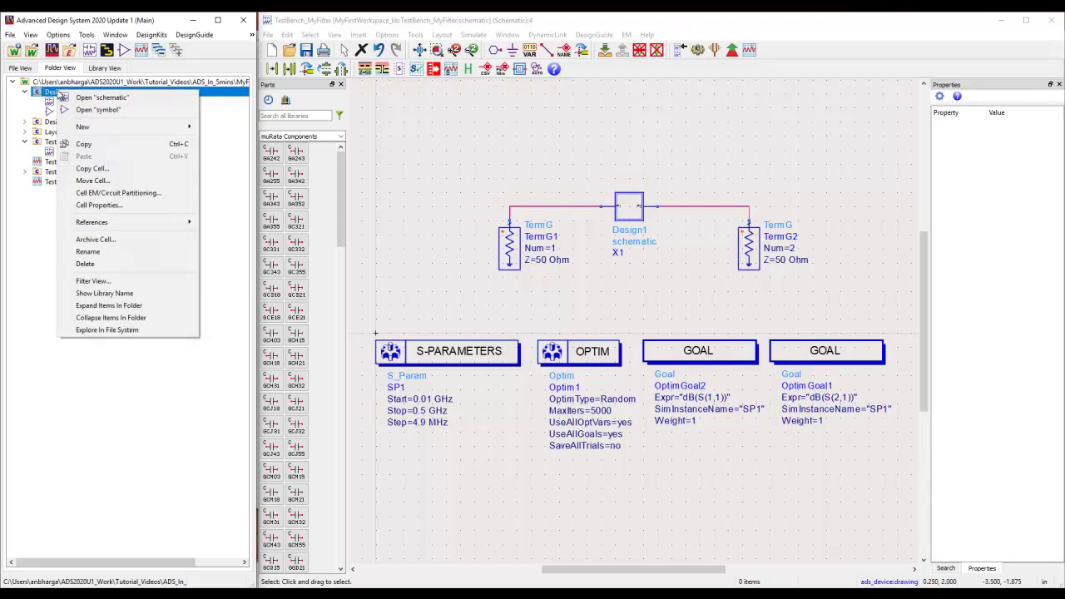
click(90, 169)
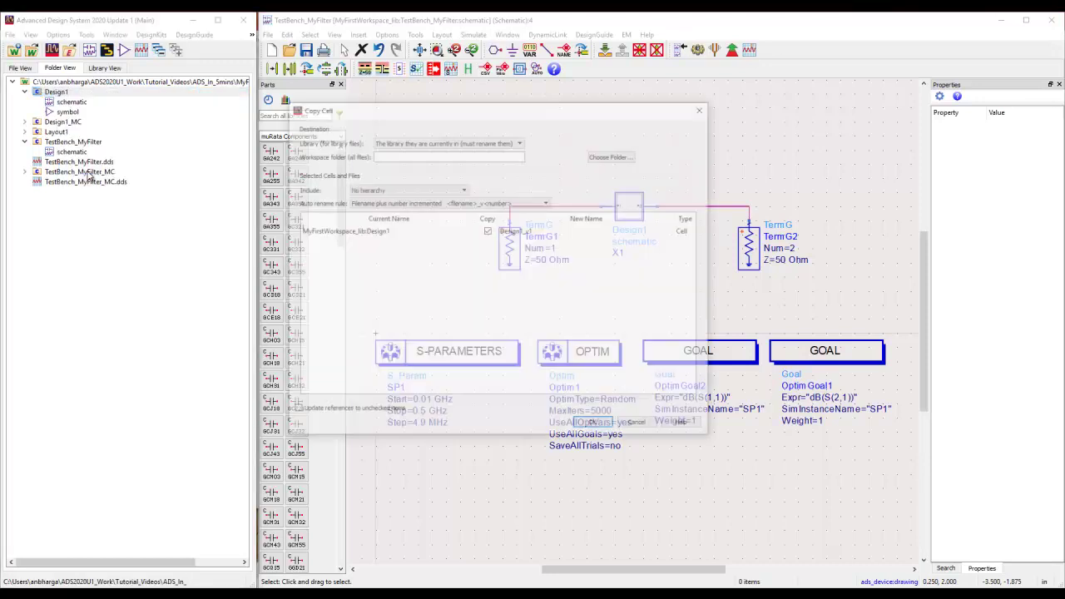
double_click(527, 233)
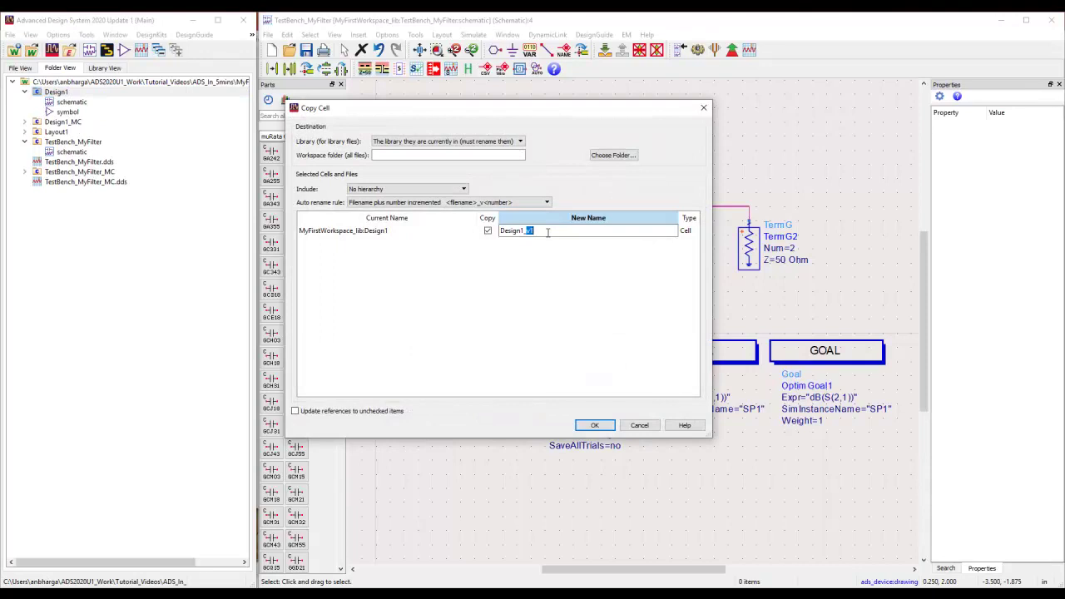
text(Murata)
click(593, 425)
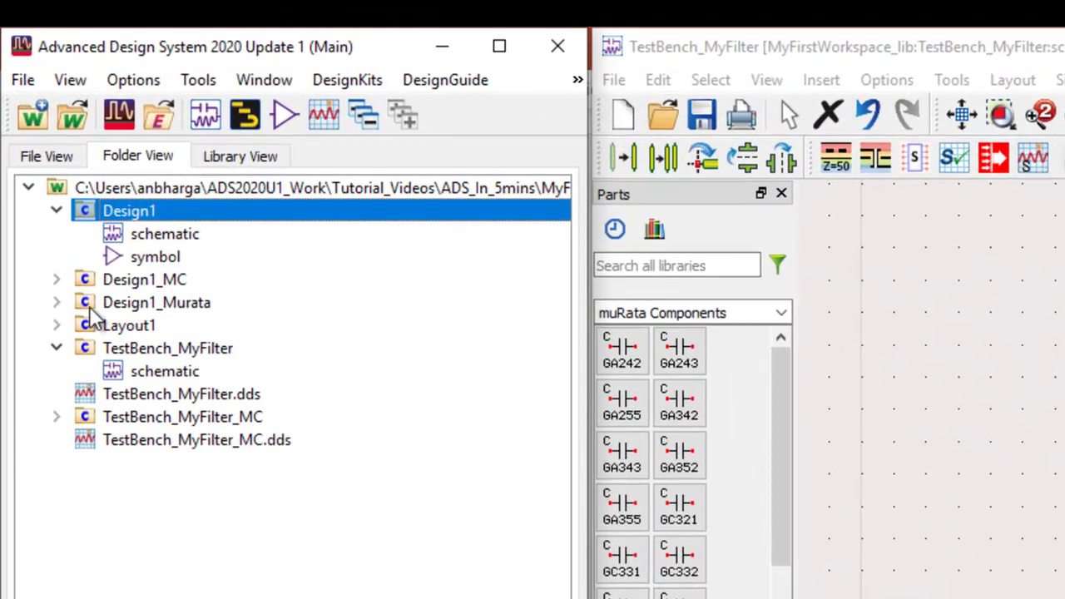
click(43, 228)
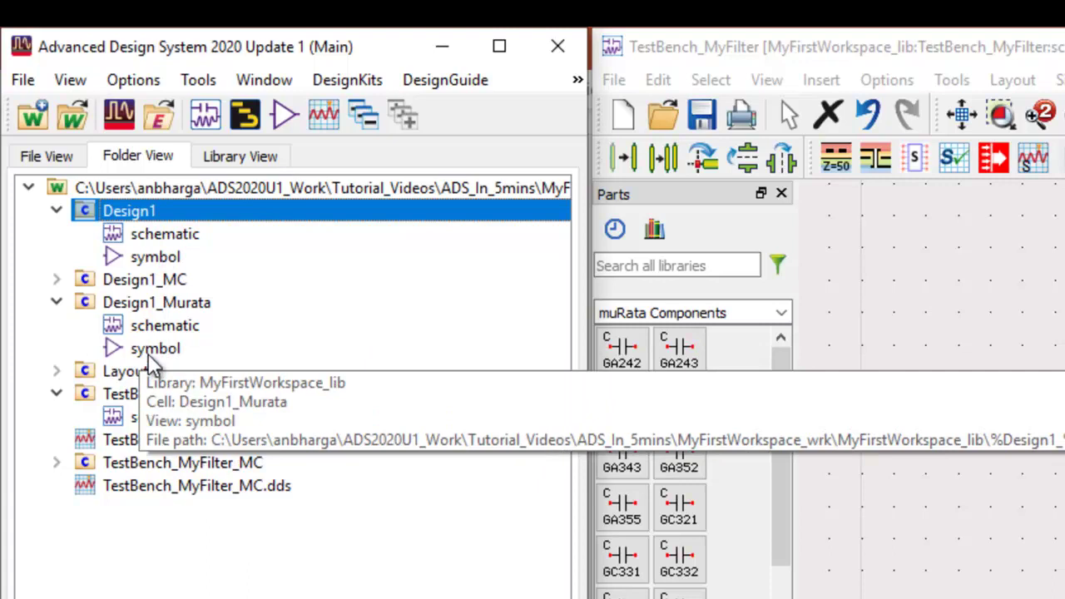
Open the Design1_Murata schematic and load the muRata Components parts palette.
double_click(158, 327)
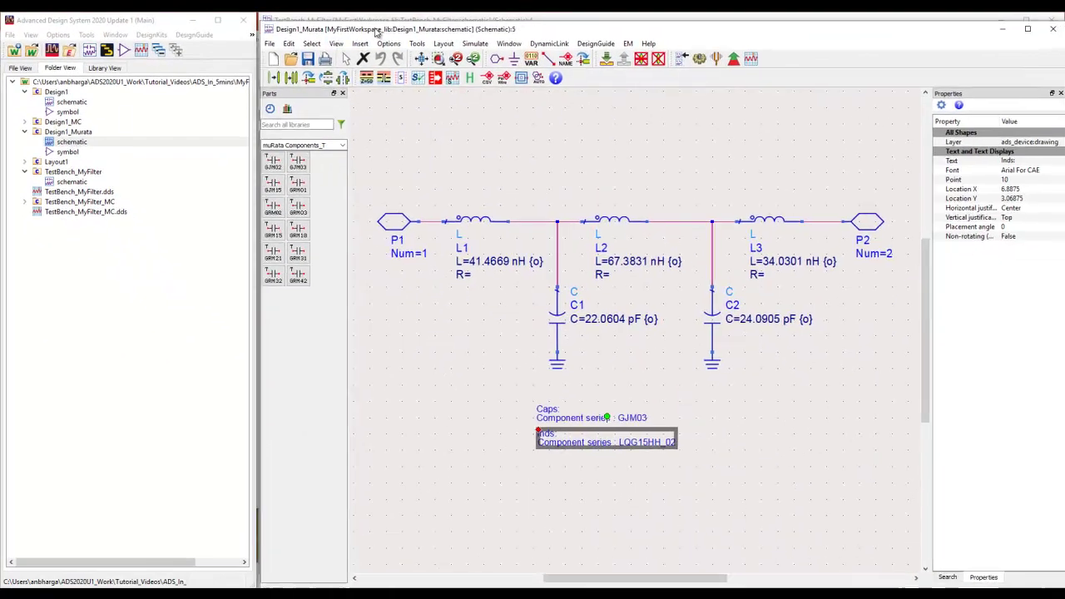
click(437, 341)
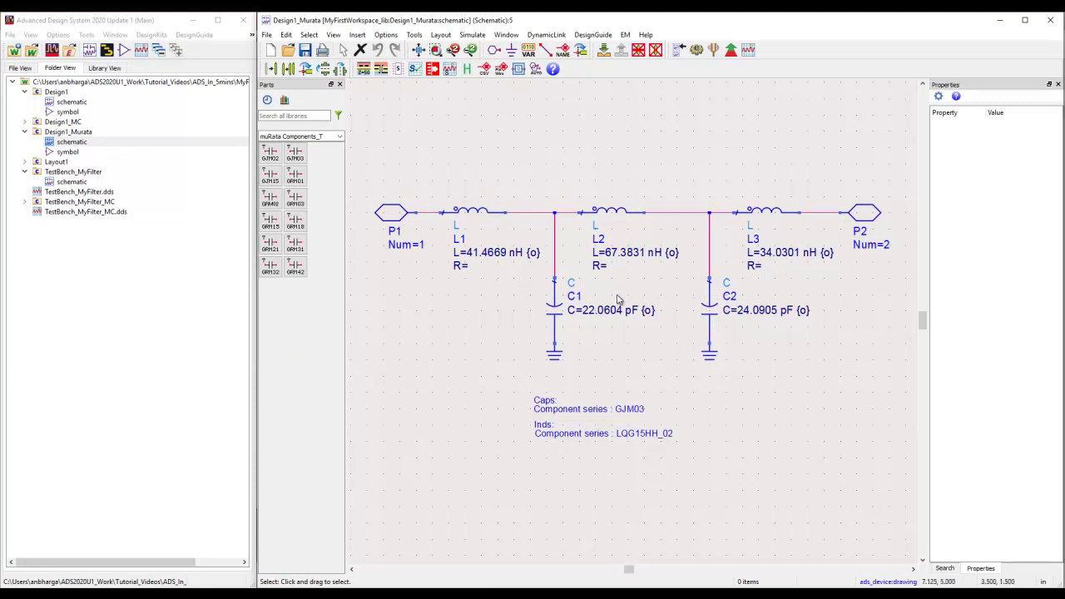
click(340, 136)
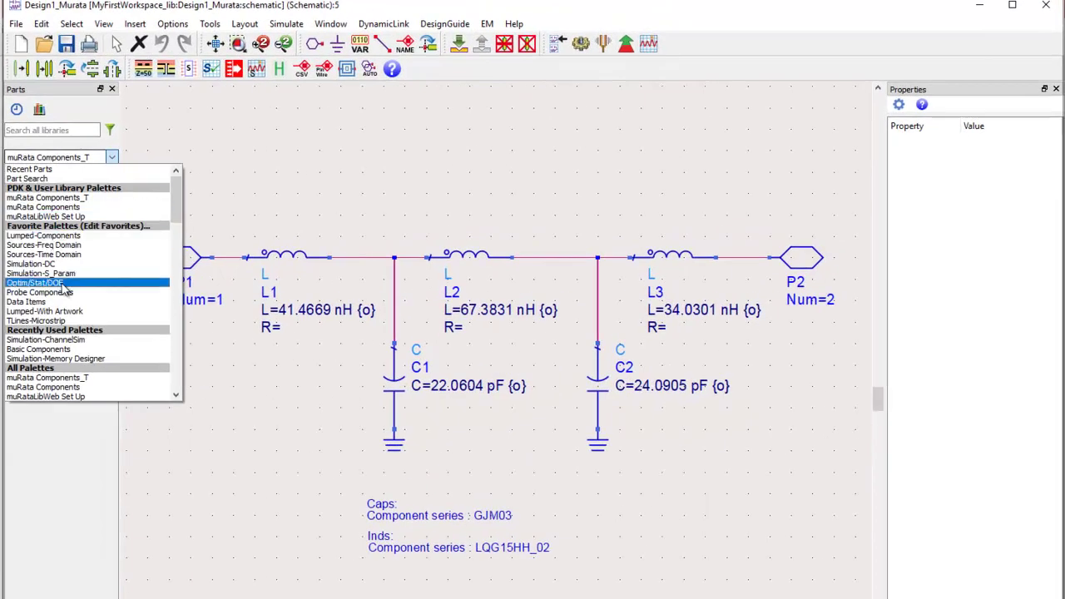
click(70, 207)
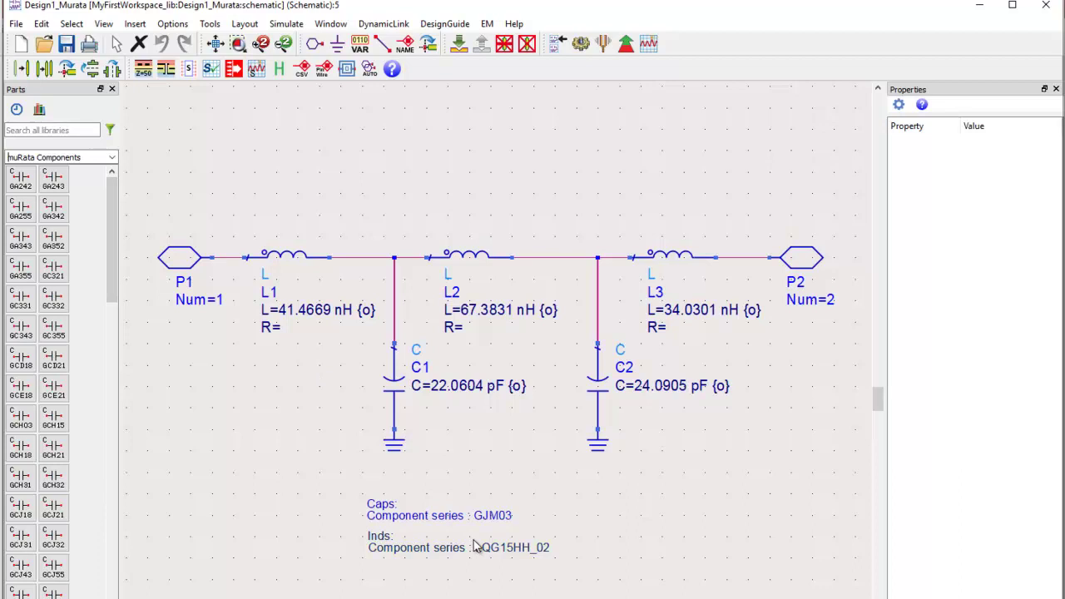
scroll(472, 543, up, 1)
scroll(472, 543, up, 2)
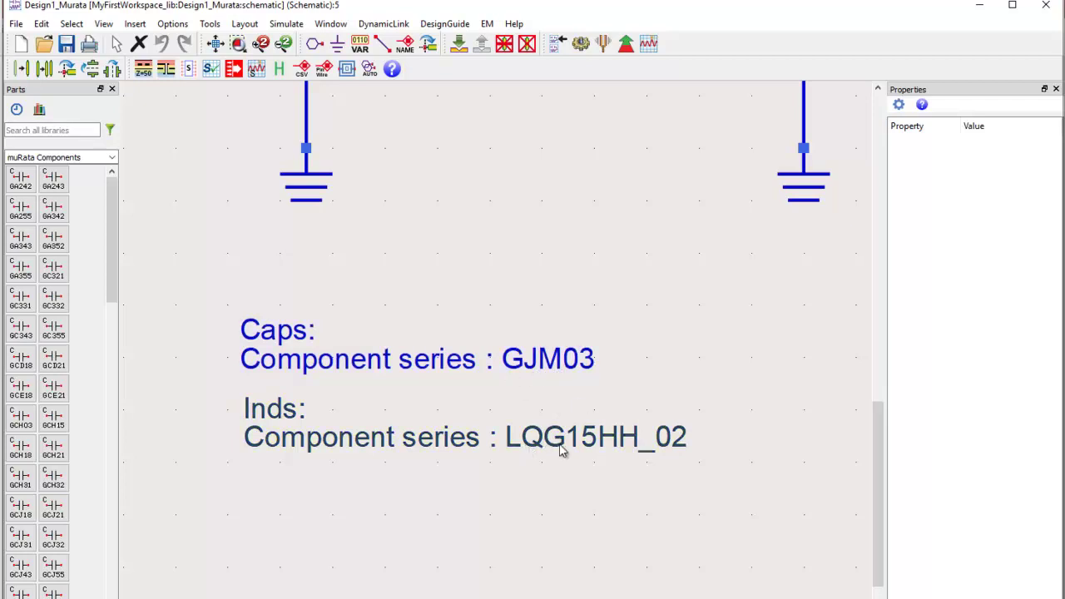
scroll(564, 440, down, 3)
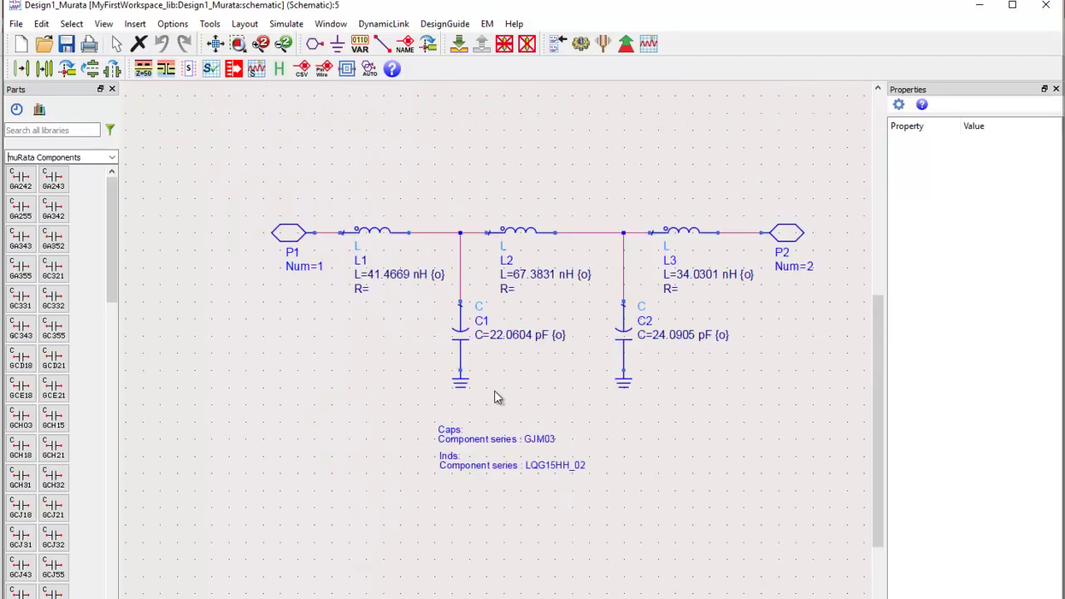
Search for gjm03 and place two GJM03 capacitors, C3 left and C4 right of the filter.
click(45, 131)
text(gjm03)
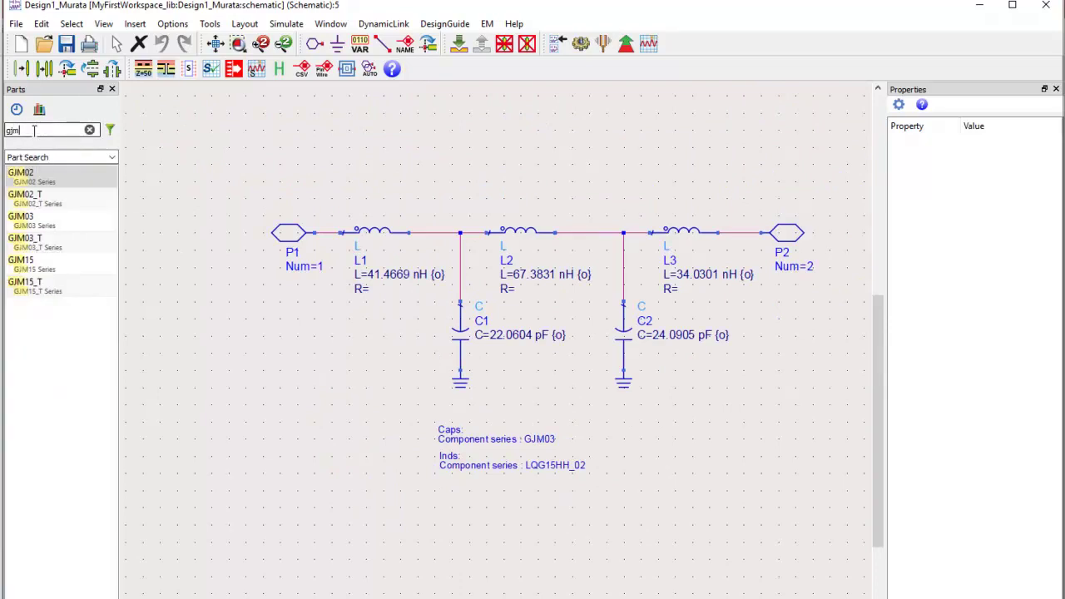
click(21, 173)
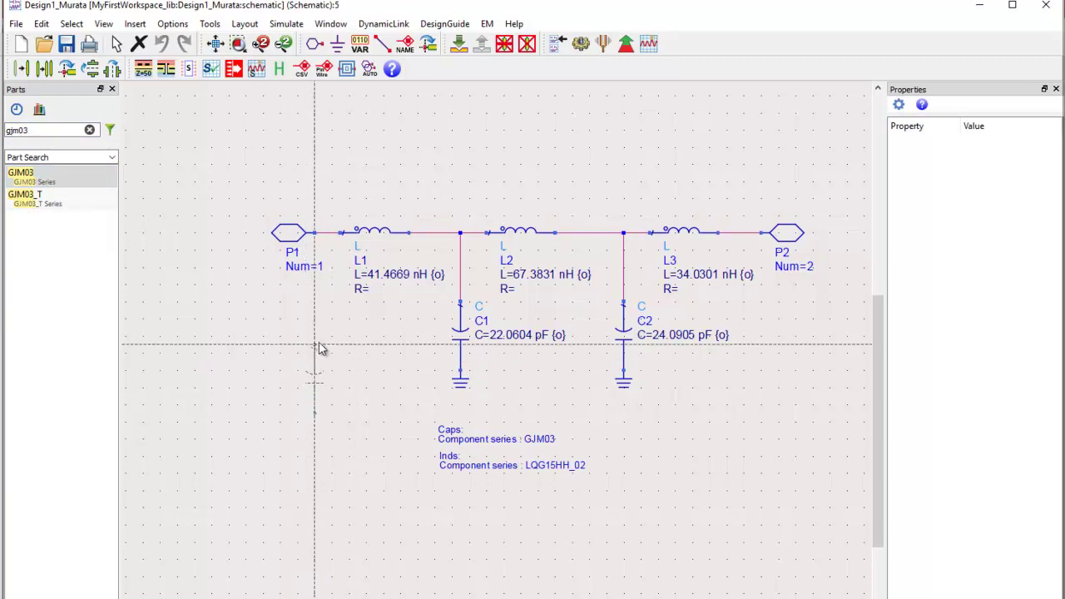
click(289, 337)
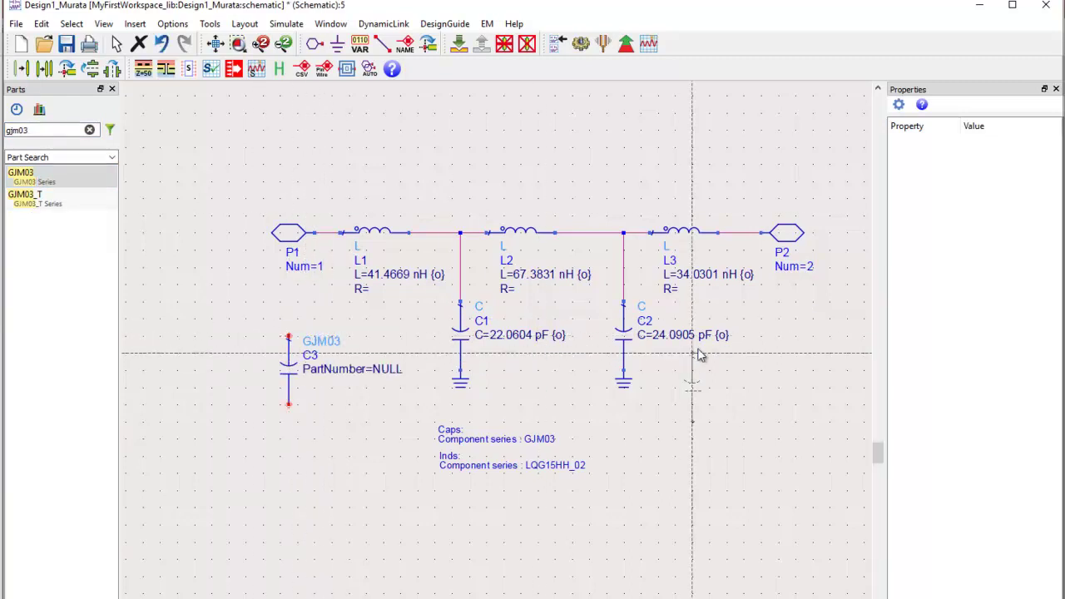
click(760, 356)
key(Escape)
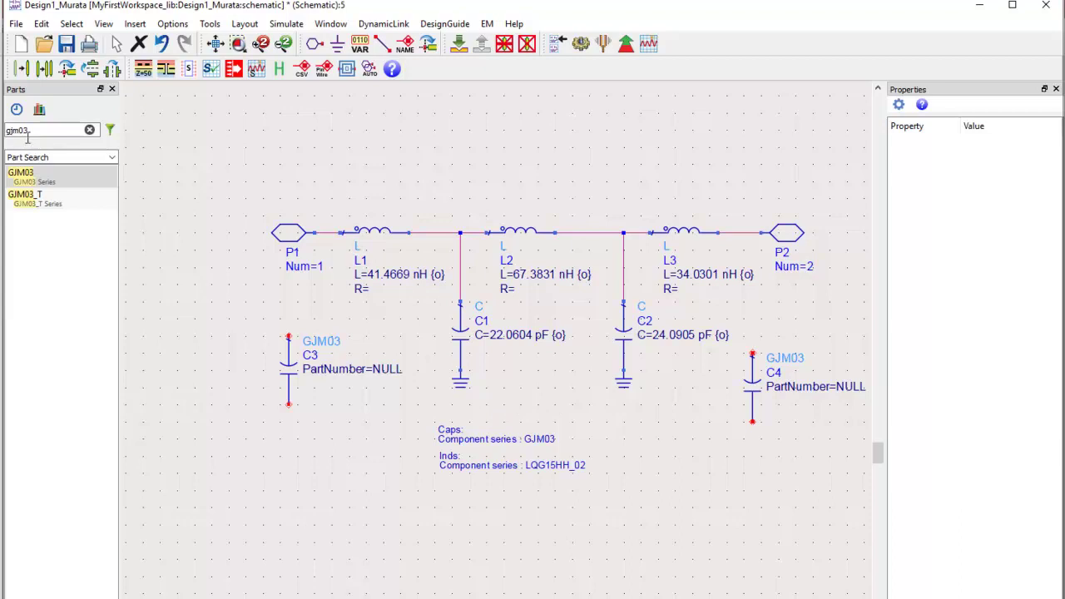
Search for lqg15HH and place three LQG15HH_02 inductors, L4, L5 and L6, above L1–L3.
drag(30, 131, 4, 133)
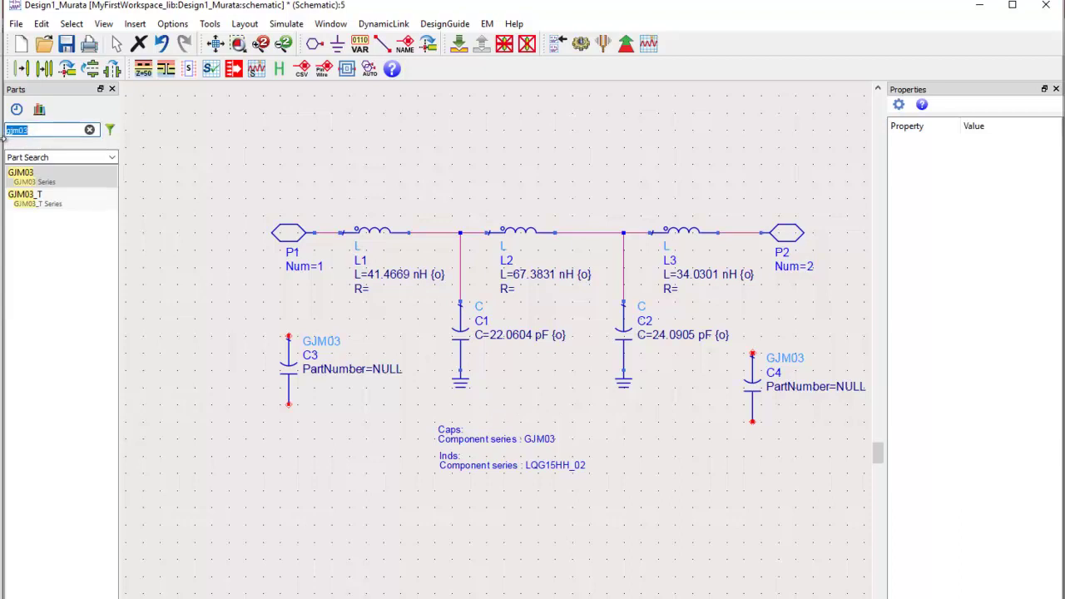
text(lqg)
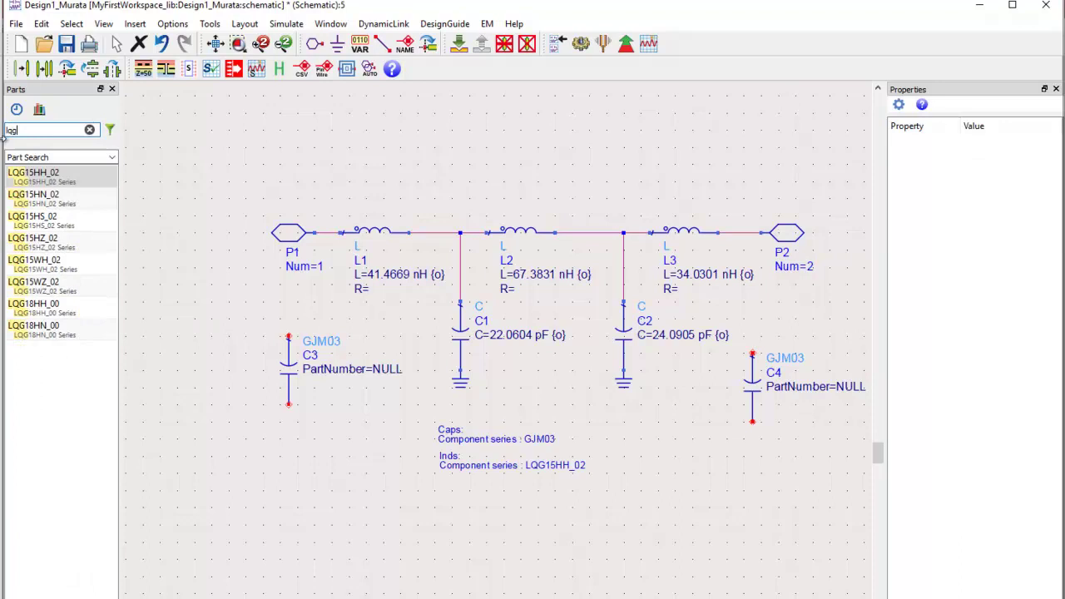
text(15)
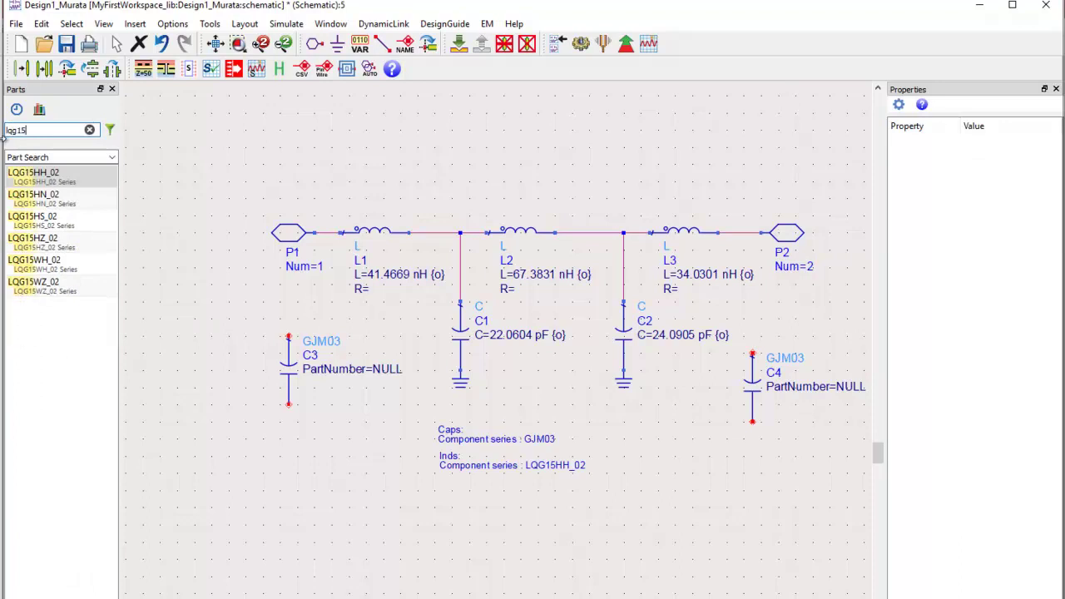
text(HH)
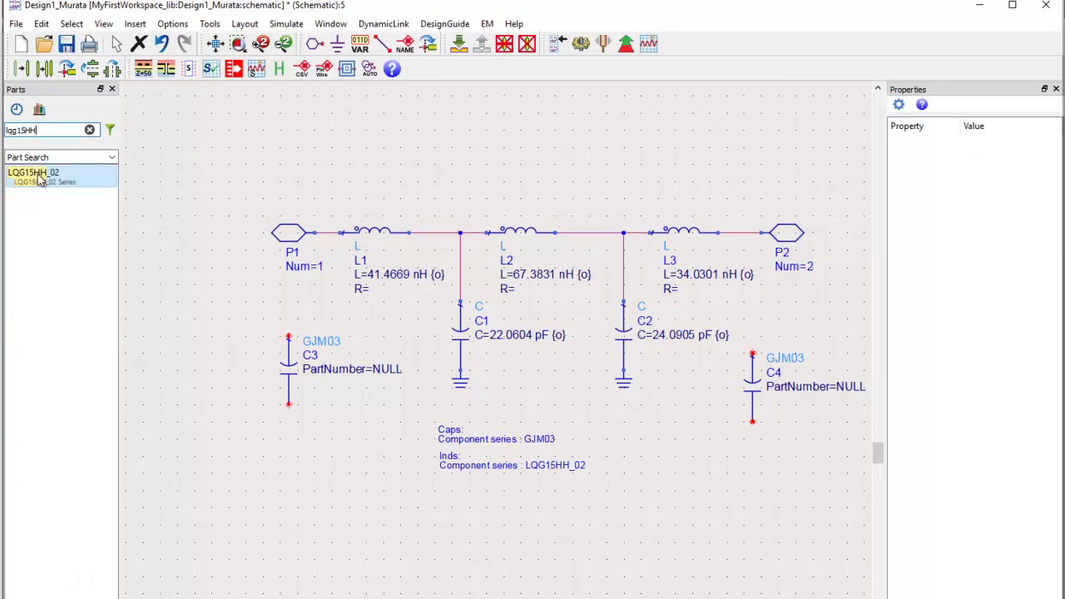
click(25, 175)
click(333, 147)
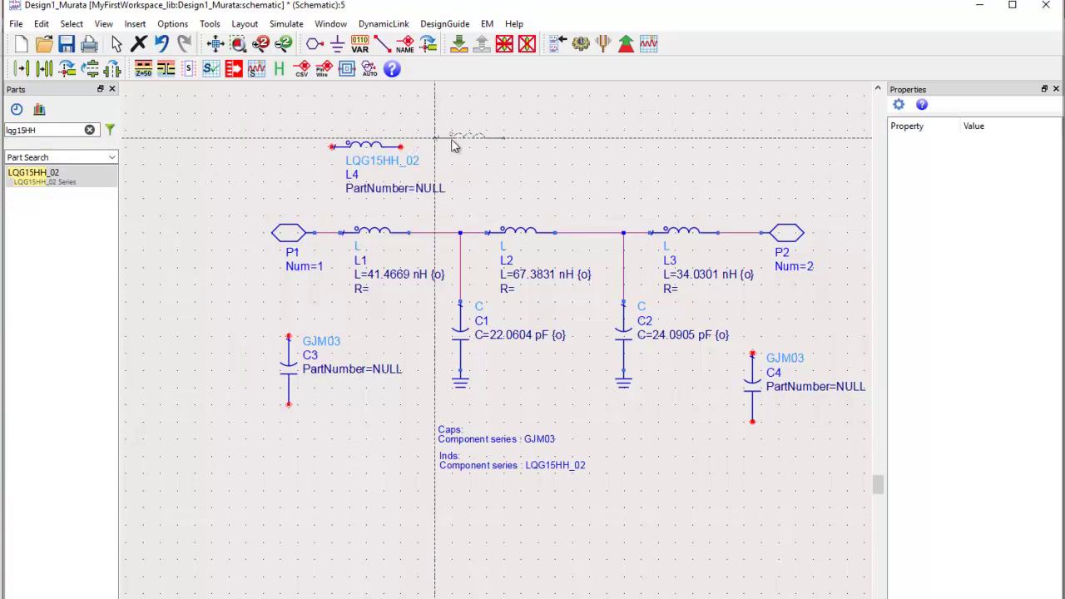
click(495, 138)
click(650, 139)
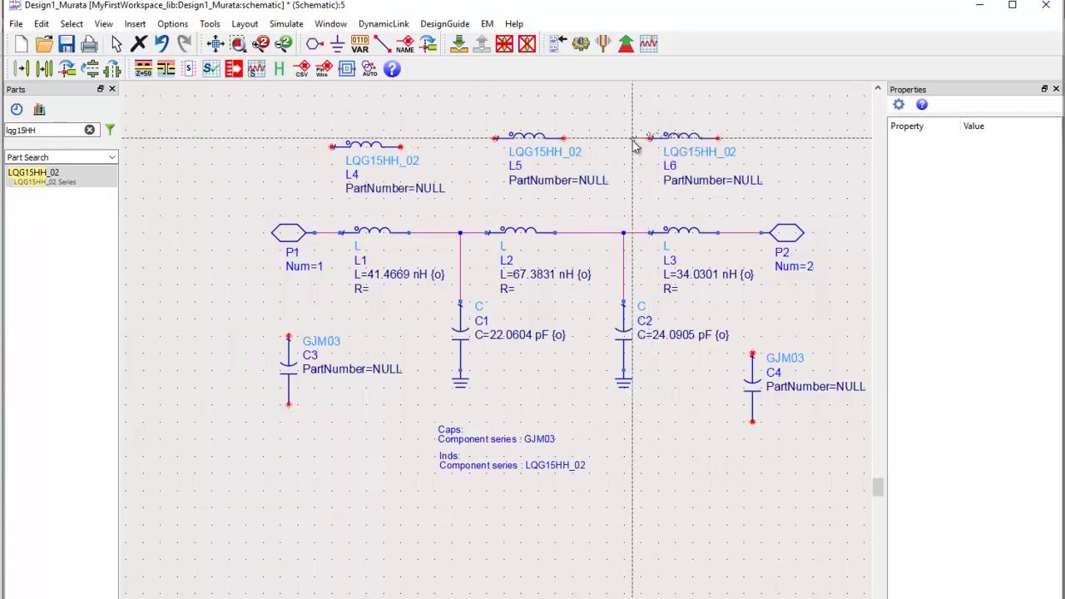
key(Escape)
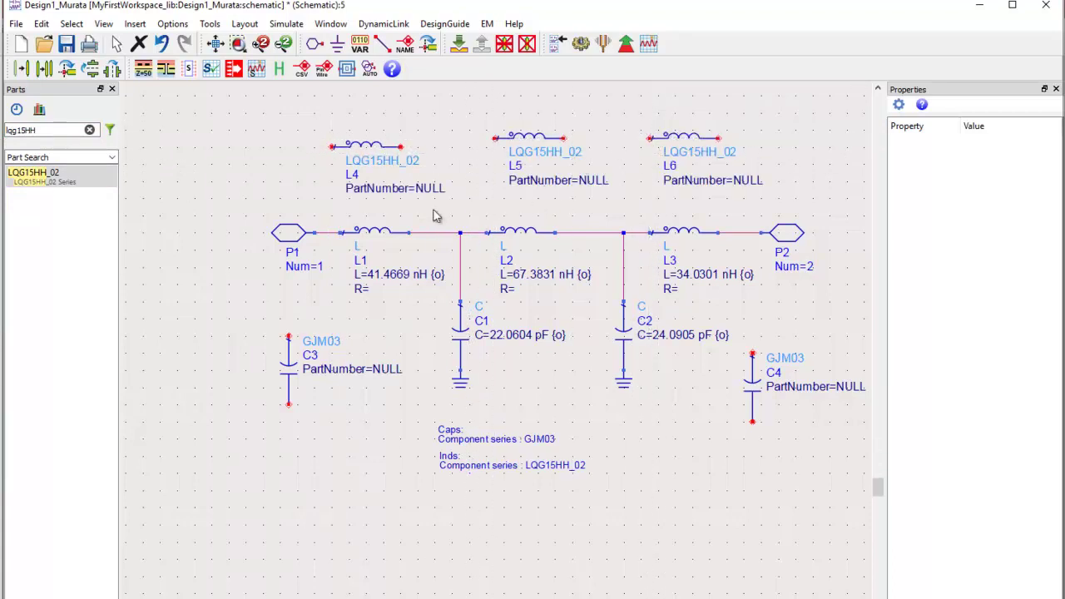
drag(435, 214, 350, 247)
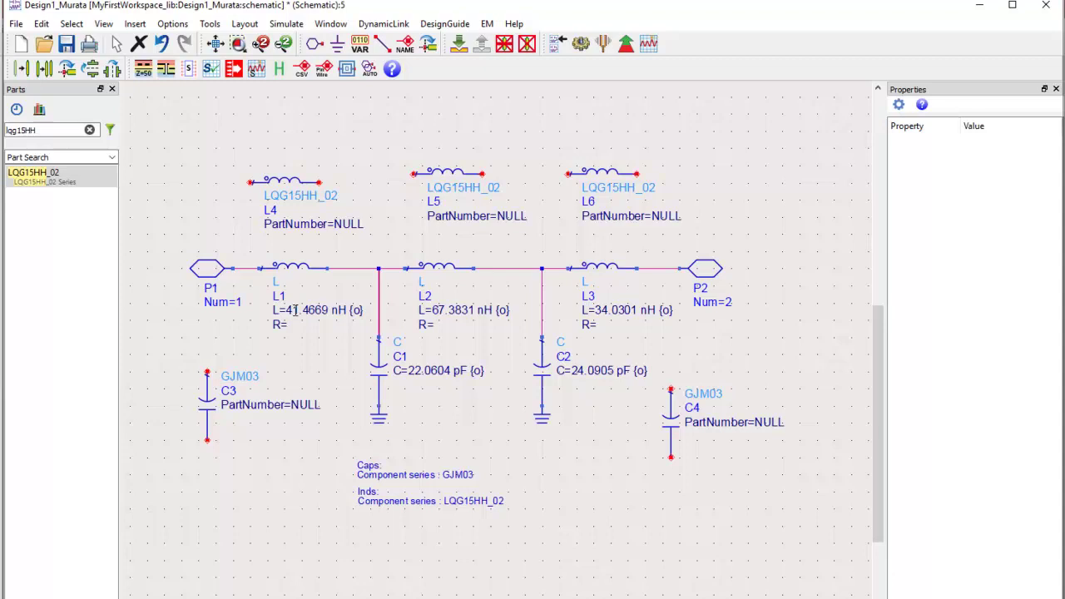
Set inductor L4's part number to LQG15HH39NJ02, the 39 nH Murata inductor.
double_click(283, 183)
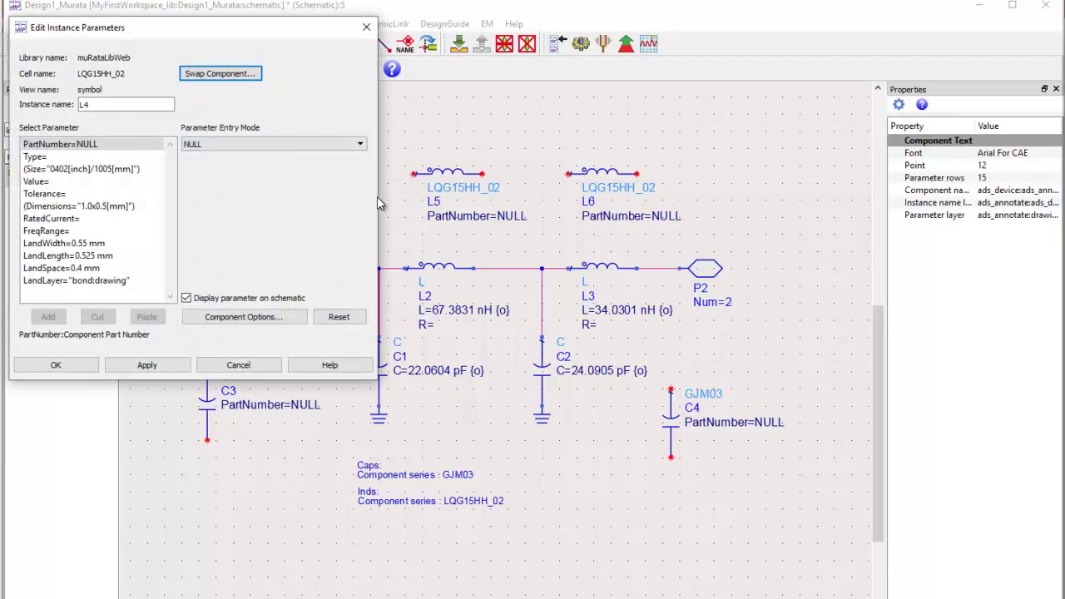
drag(384, 190, 620, 184)
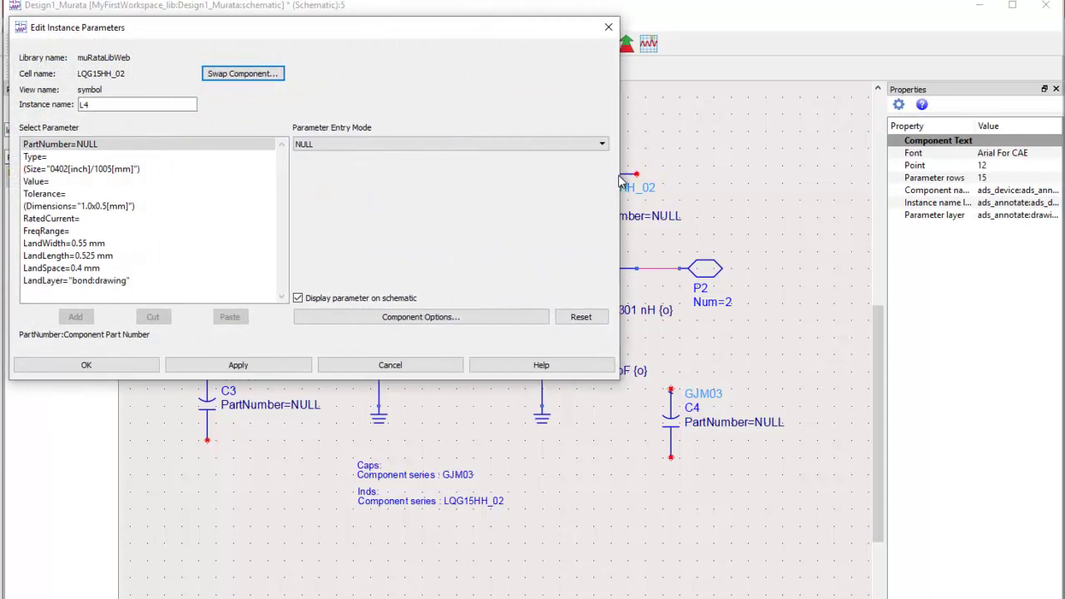
drag(290, 217, 214, 223)
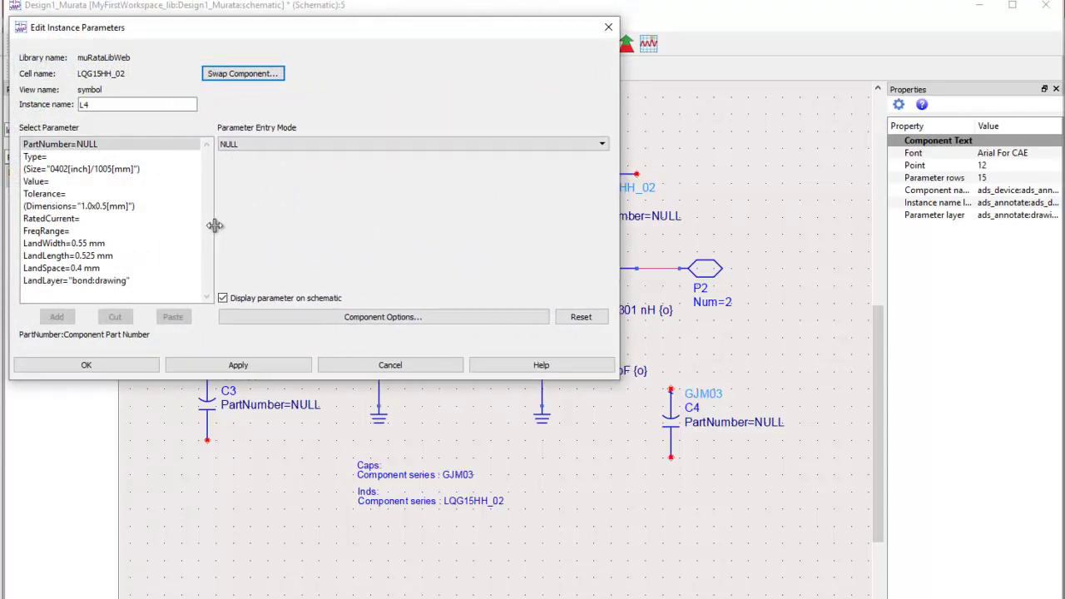
click(332, 147)
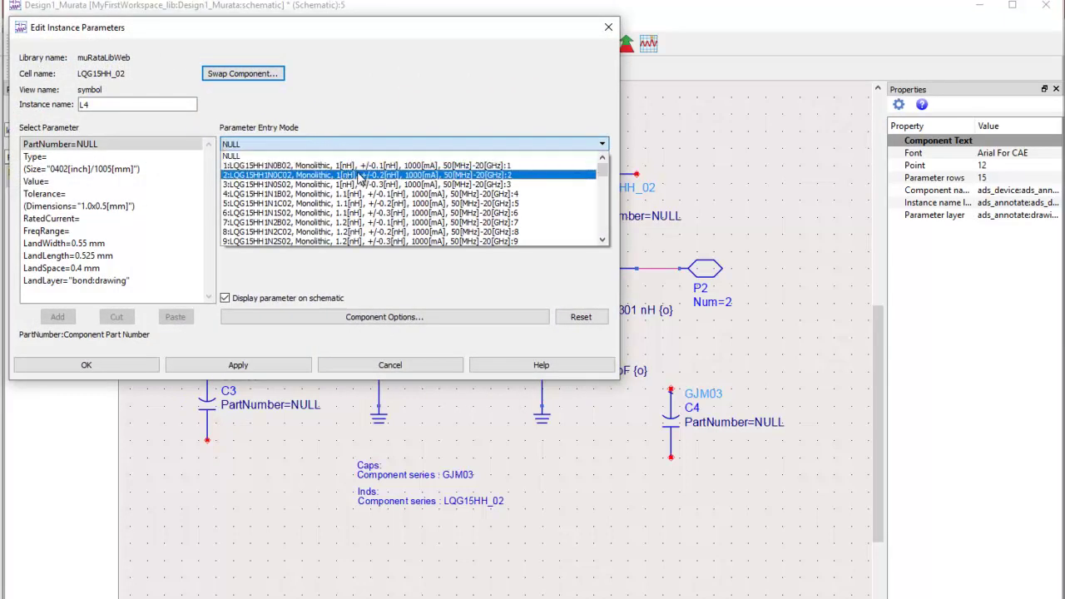
scroll(360, 179, down, 20)
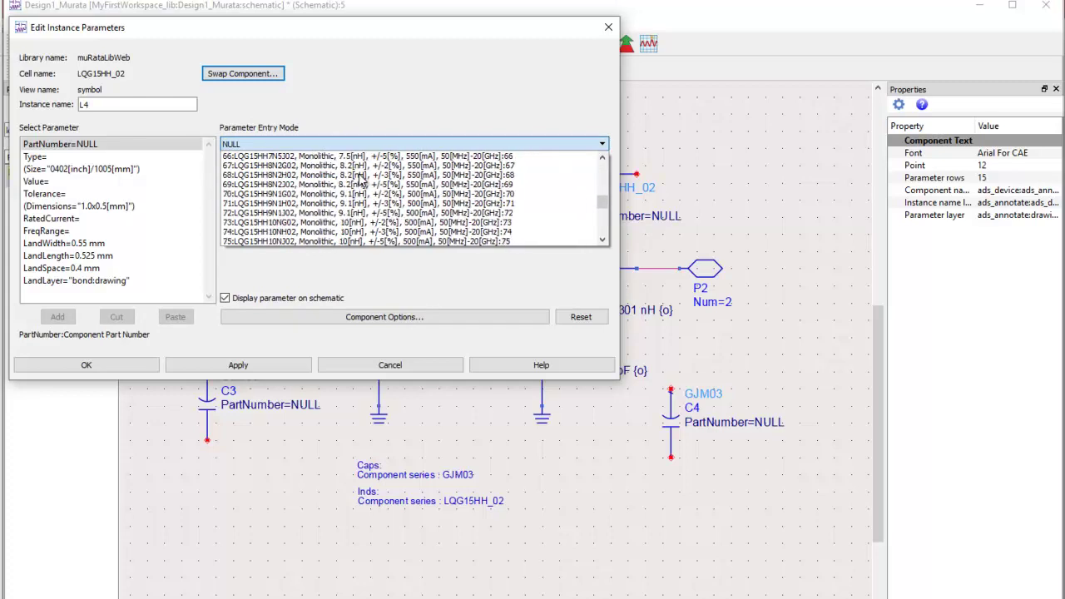
scroll(359, 179, down, 9)
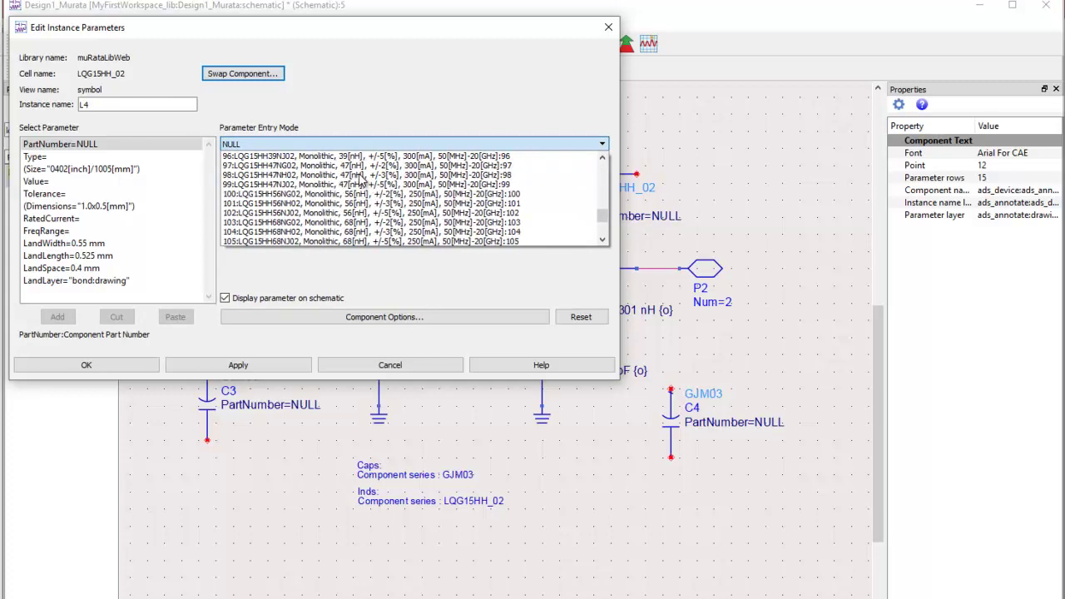
scroll(367, 187, up, 1)
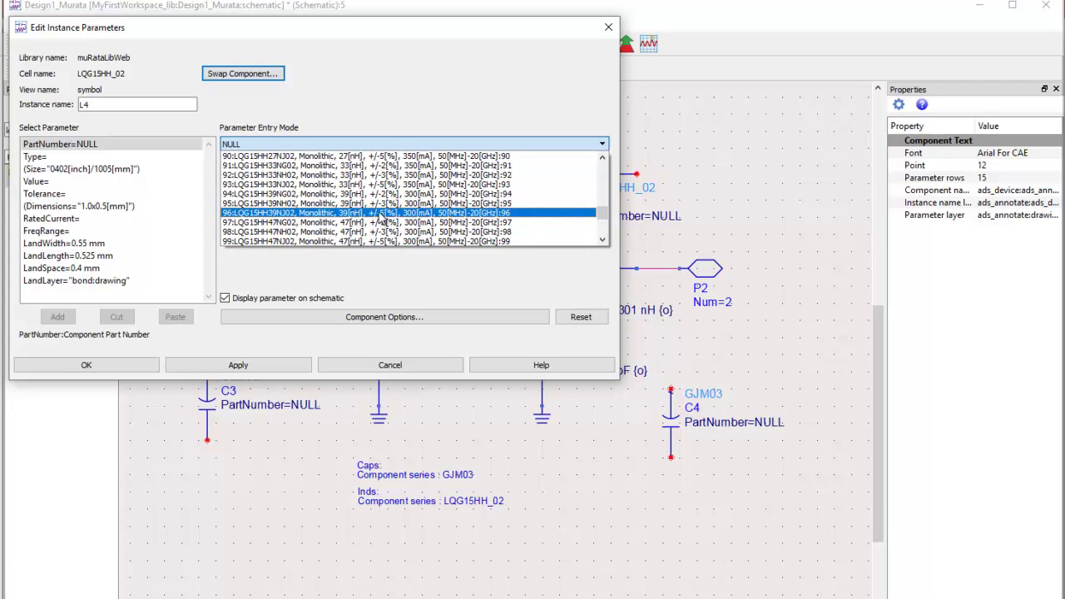
click(380, 214)
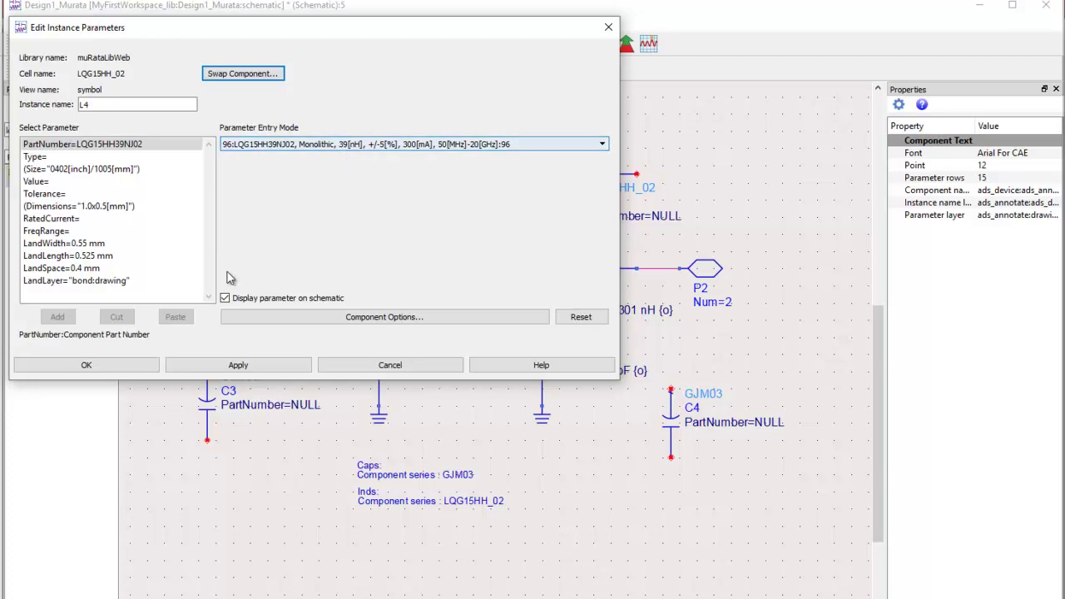
click(86, 365)
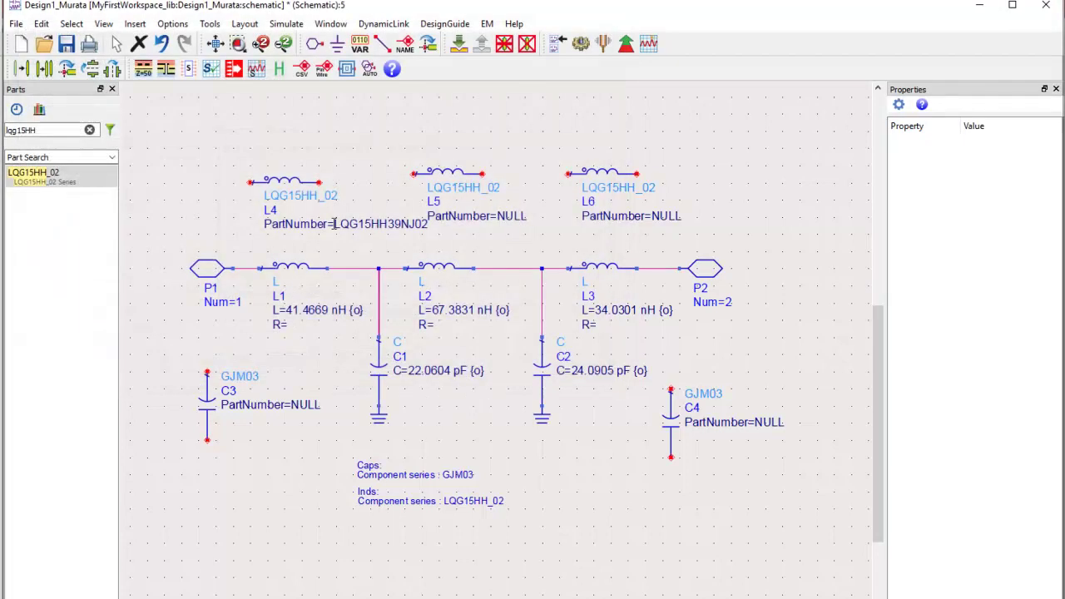
Assign part LQG15HH68NJ02 (68 nH) to inductor L5.
double_click(453, 173)
click(369, 146)
scroll(366, 183, up, 4)
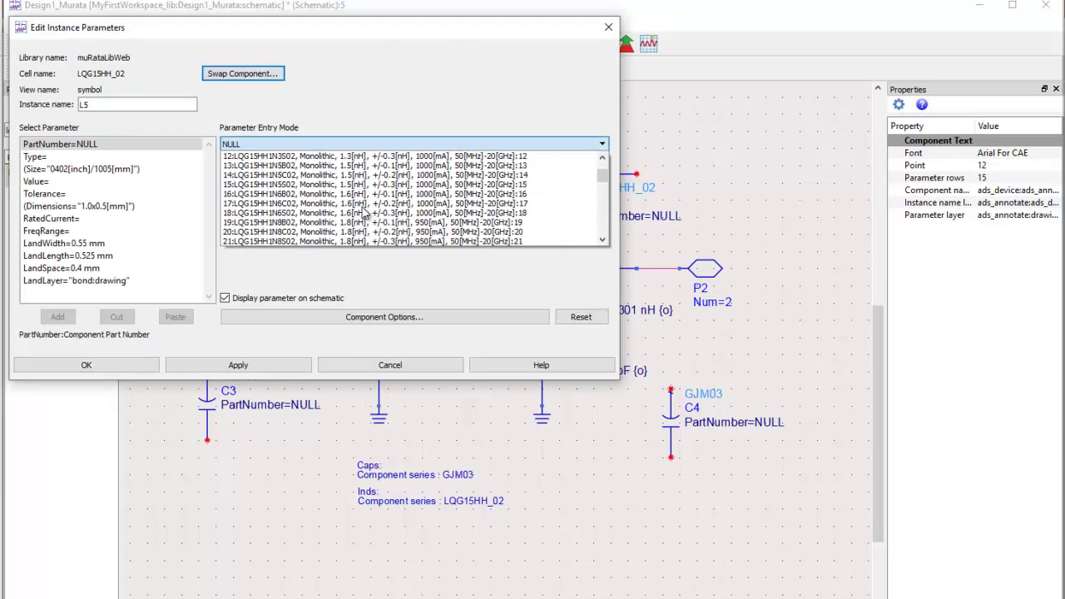
scroll(360, 200, down, 5)
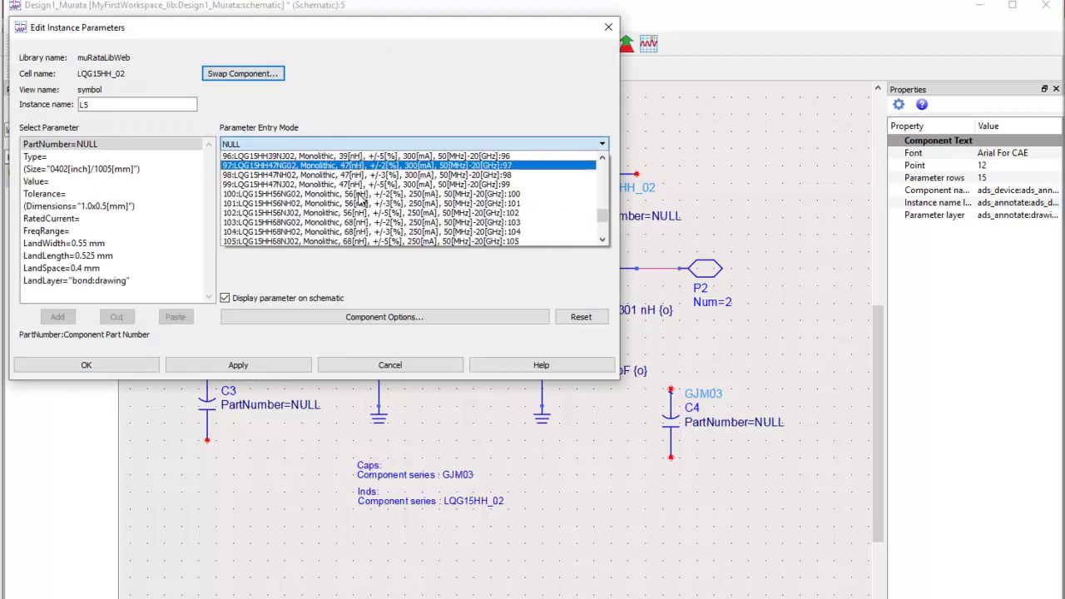
click(350, 241)
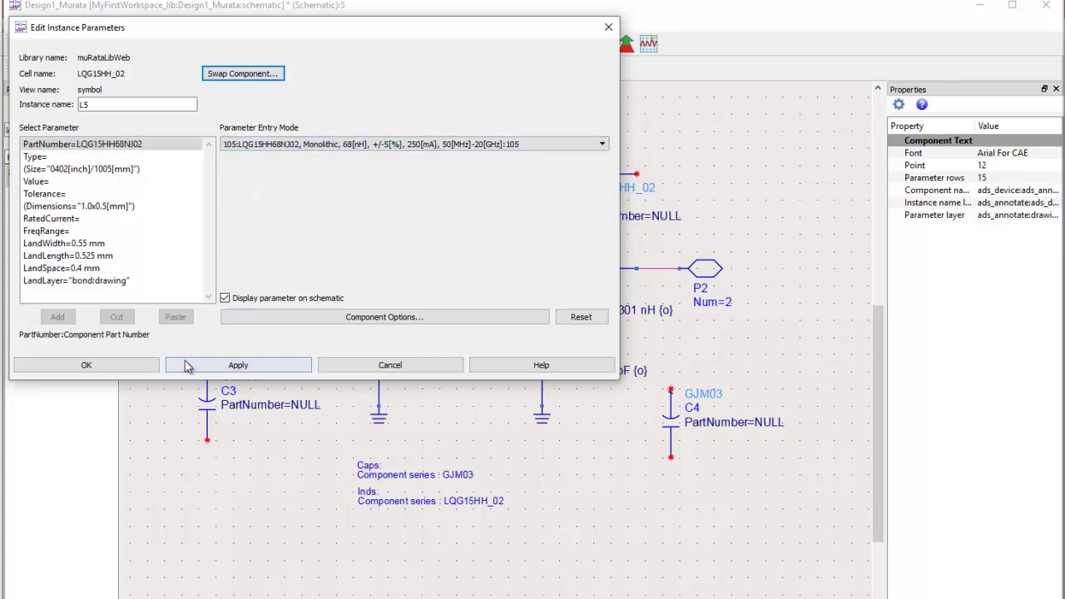
click(238, 365)
click(133, 364)
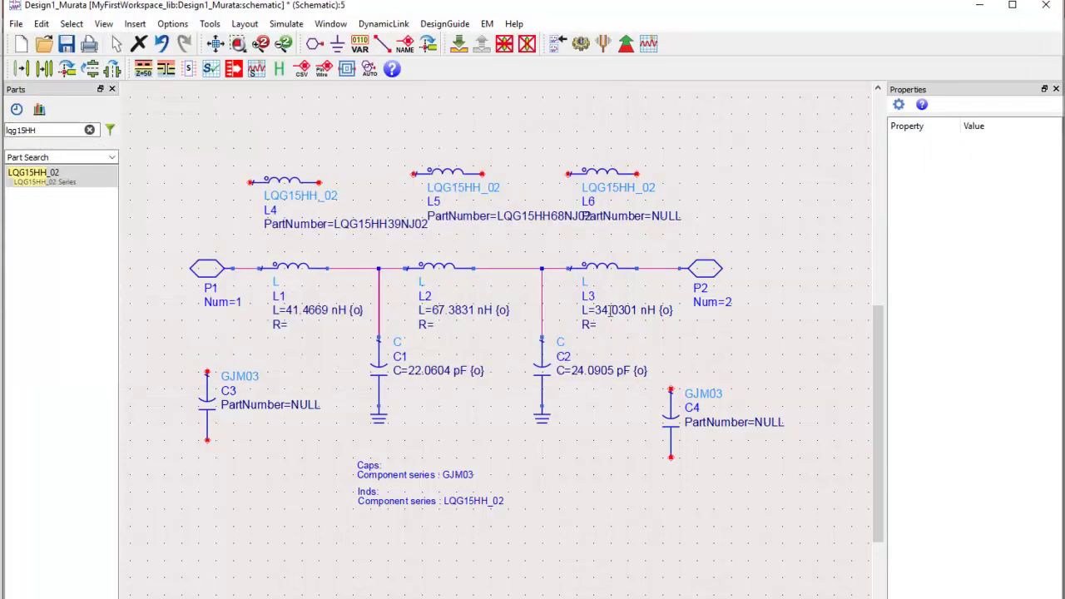
Choose part LQG15HH33NJ02 (33 nH) for inductor L6.
double_click(616, 173)
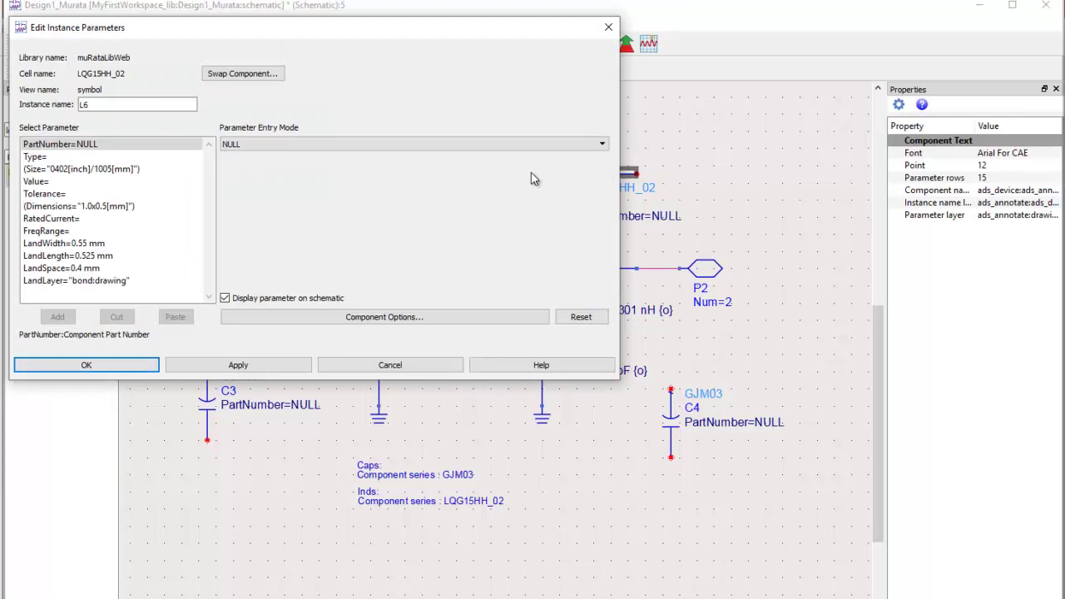
click(304, 145)
scroll(383, 200, down, 19)
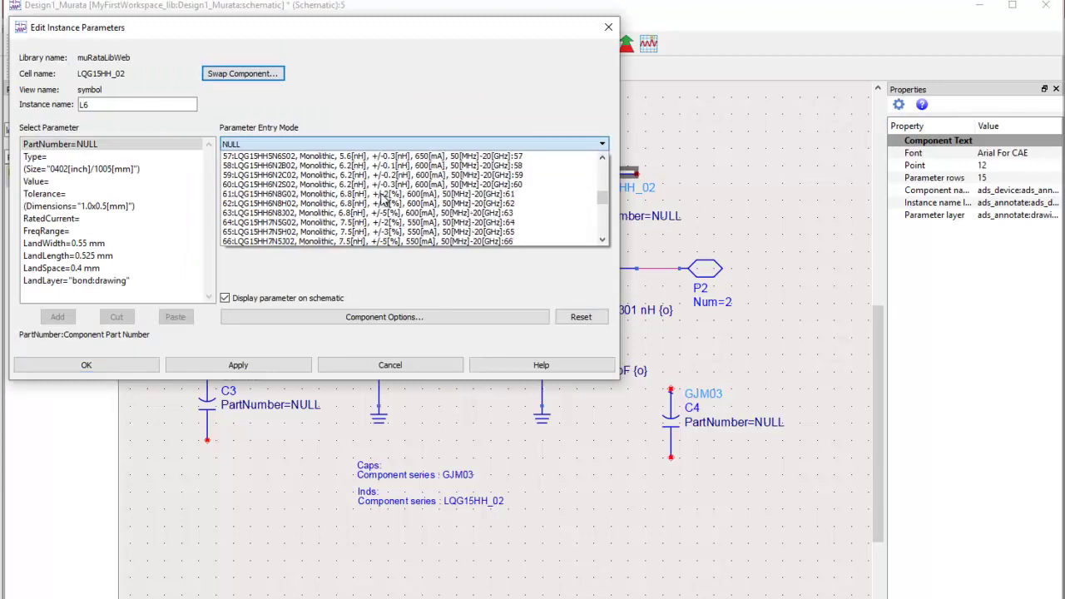
scroll(383, 199, down, 10)
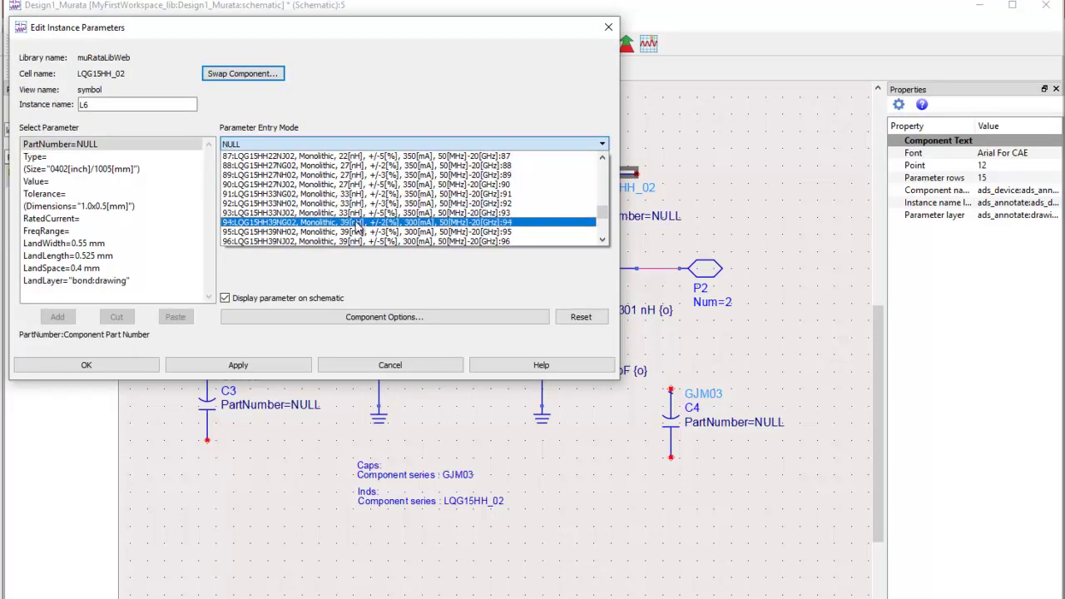
click(349, 217)
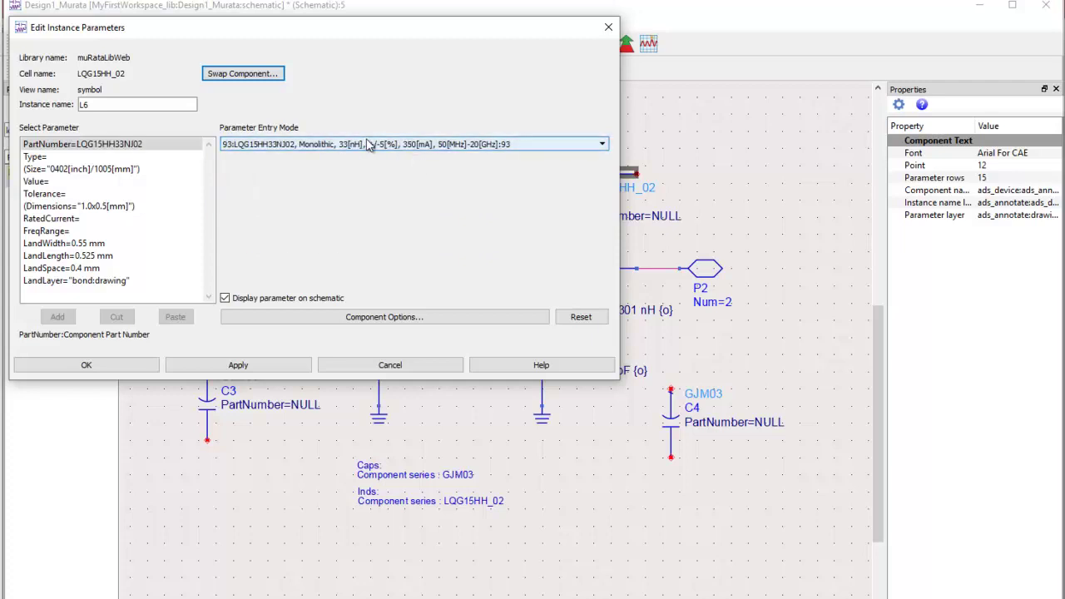
Confirm L6's LQG15HH33NJ02 part and delete ideal inductors L1, L2 and L3.
click(133, 371)
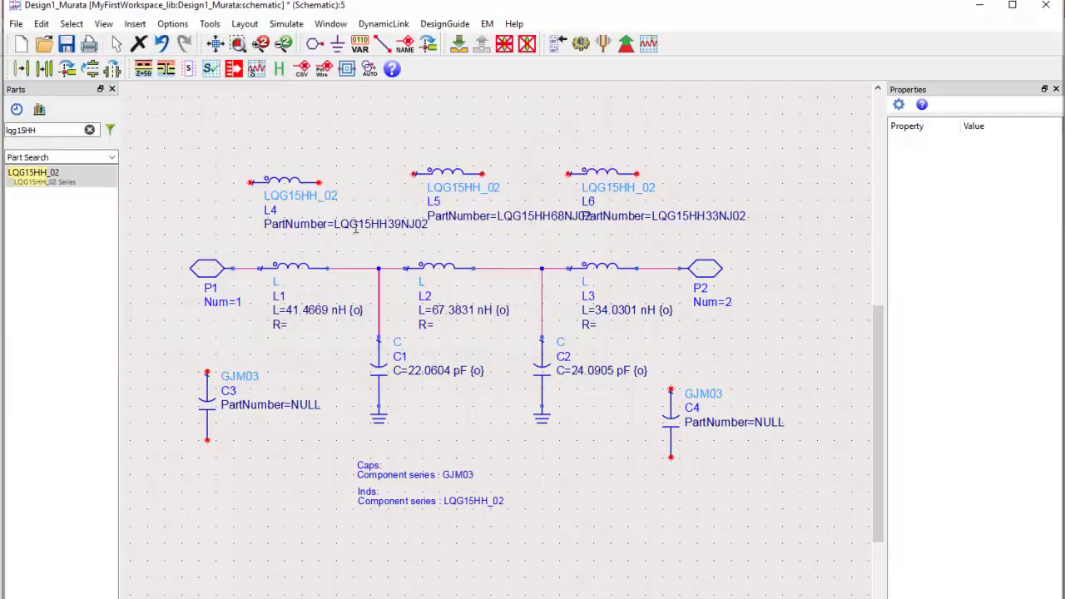
click(299, 268)
key(Delete)
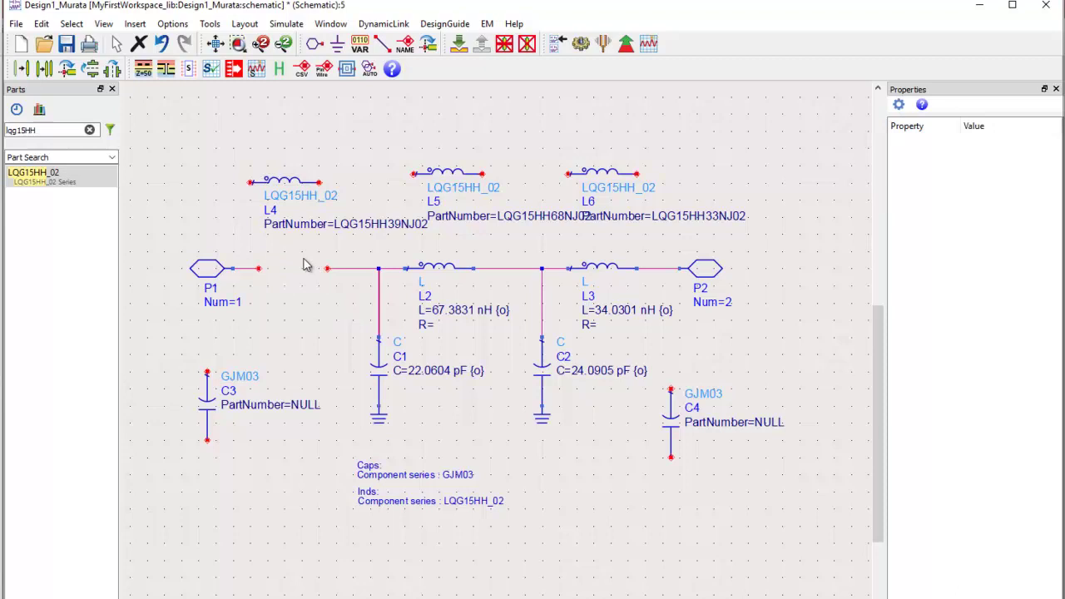
click(439, 264)
key(Delete)
click(599, 266)
key(Delete)
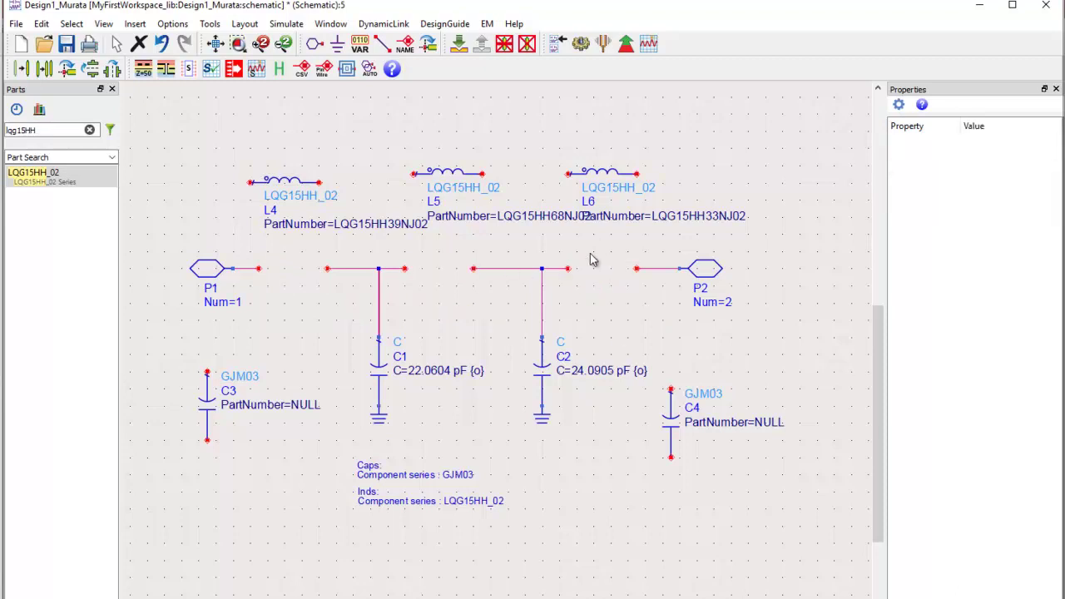
Move inductors L4, L5 and L6 onto the series wires between P1 and P2.
drag(285, 179, 292, 274)
drag(451, 179, 442, 273)
drag(585, 179, 582, 271)
click(541, 223)
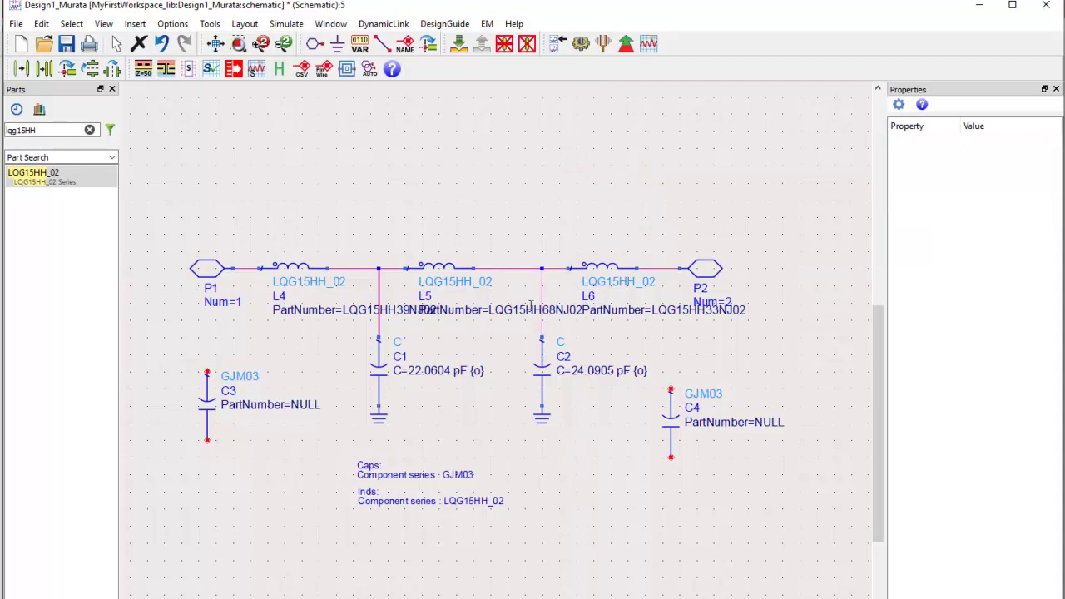
Reposition the L4, L5 and L6 labels above their inductors and select capacitor C1.
click(324, 279)
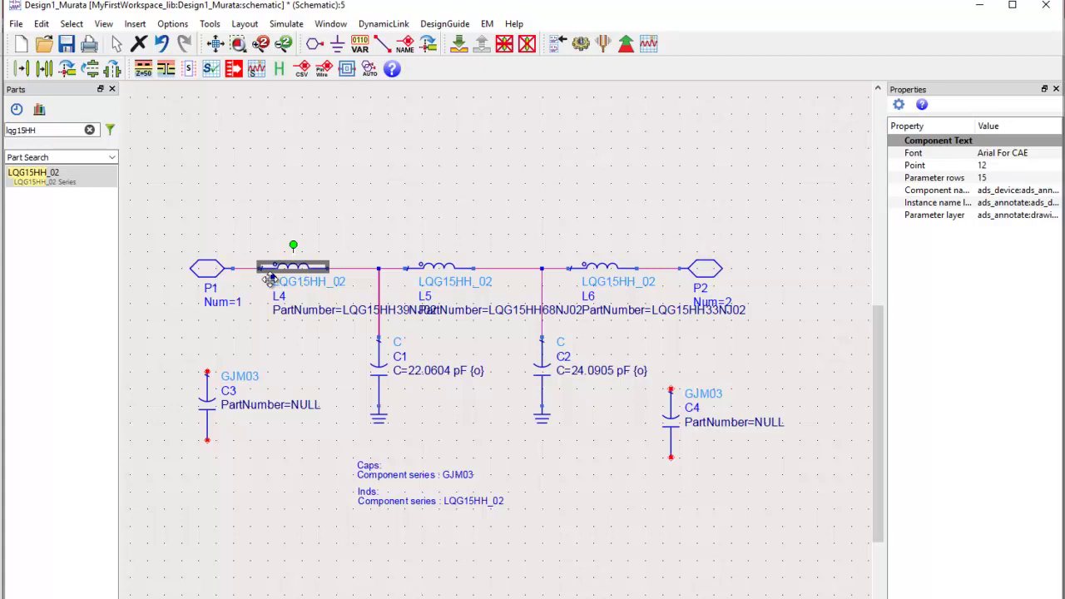
drag(272, 283, 324, 219)
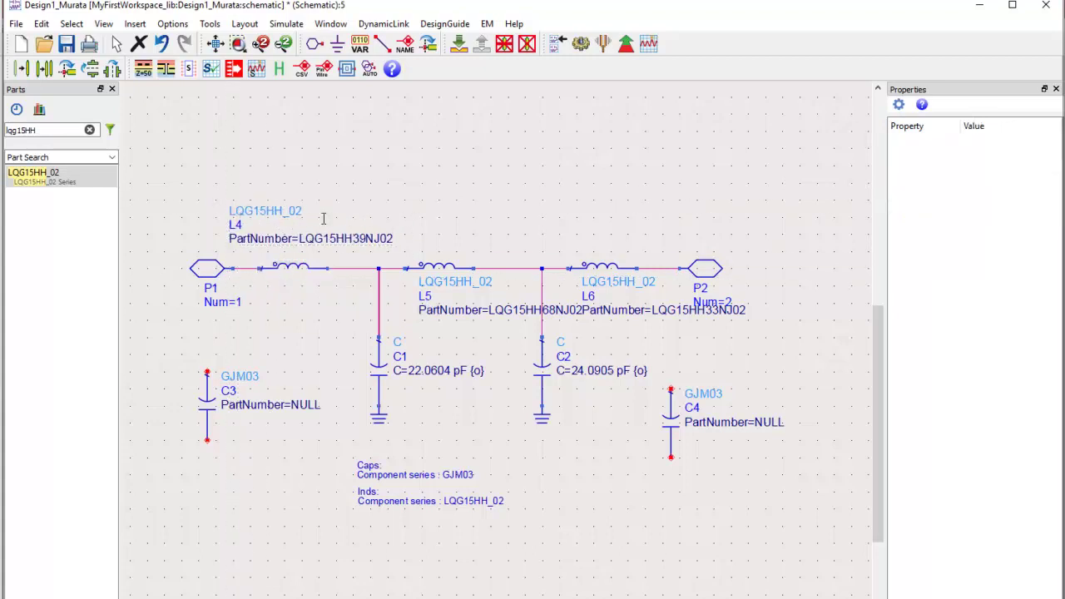
click(445, 273)
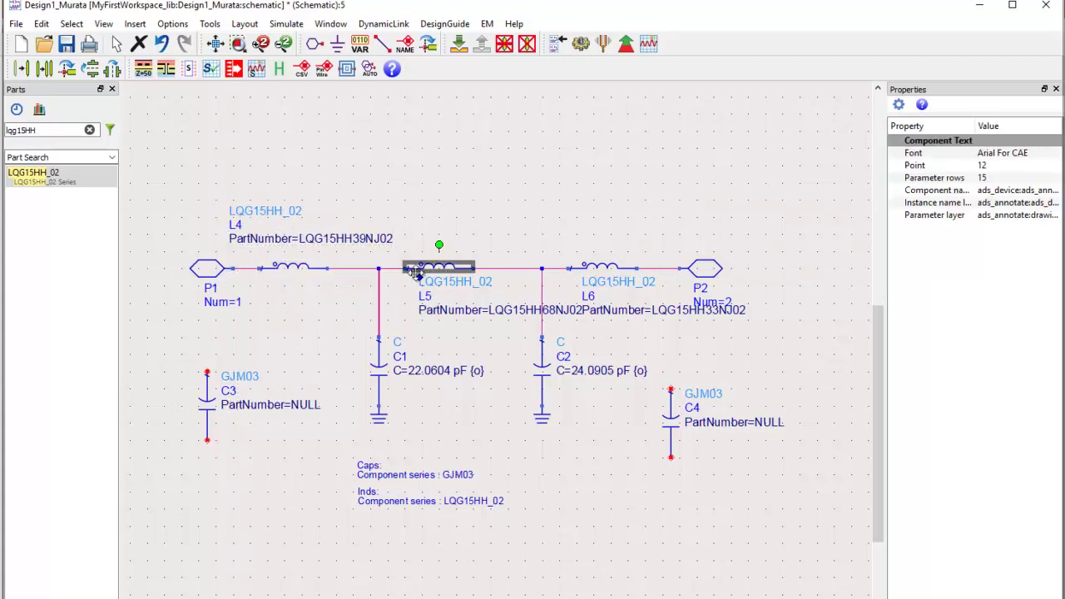
drag(420, 276, 406, 209)
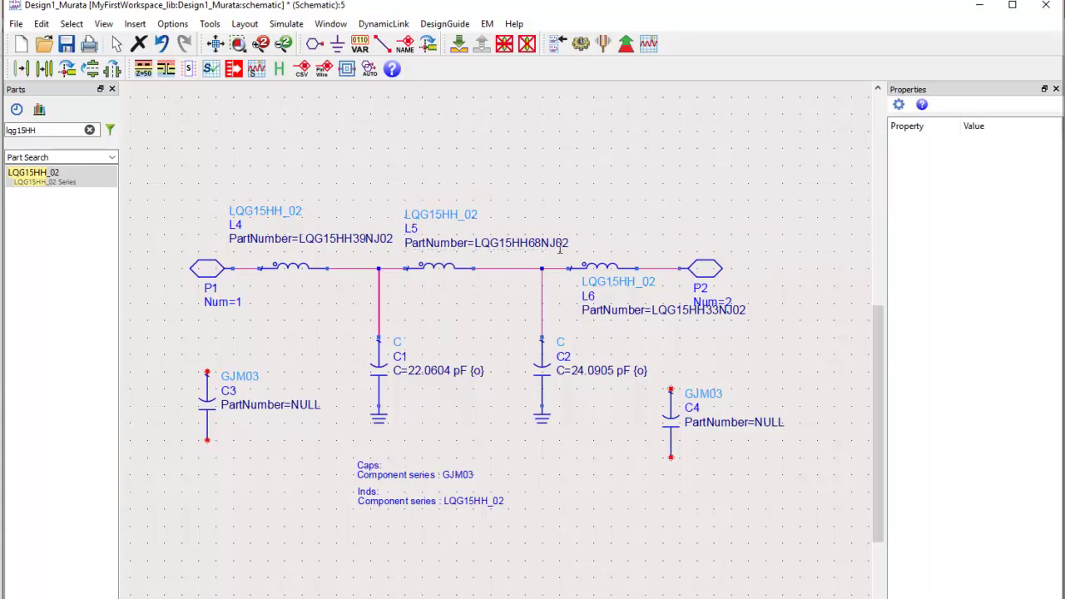
click(588, 266)
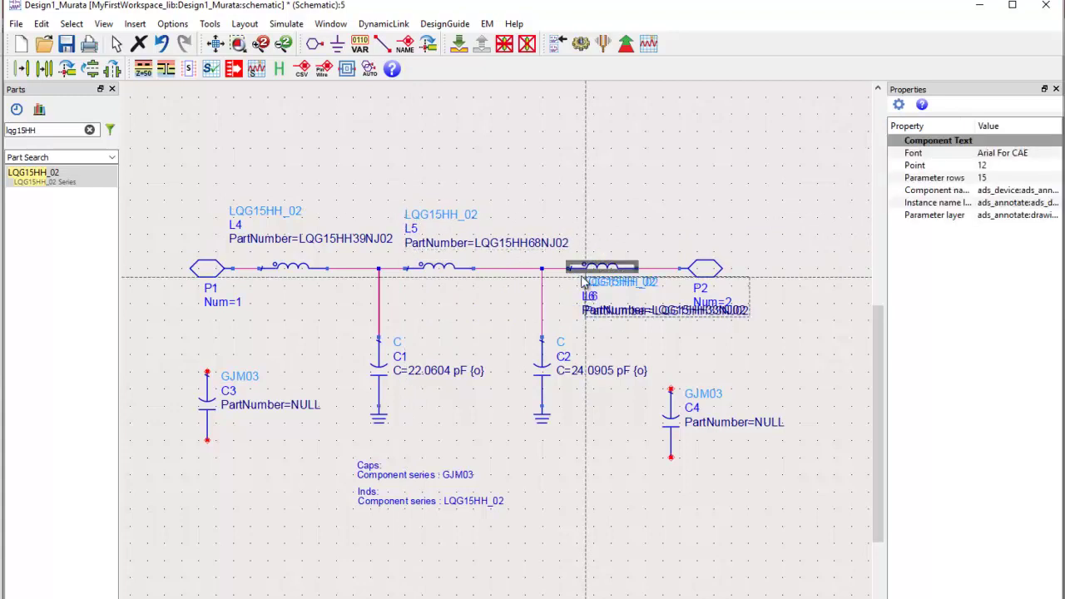
drag(582, 282, 578, 208)
click(483, 316)
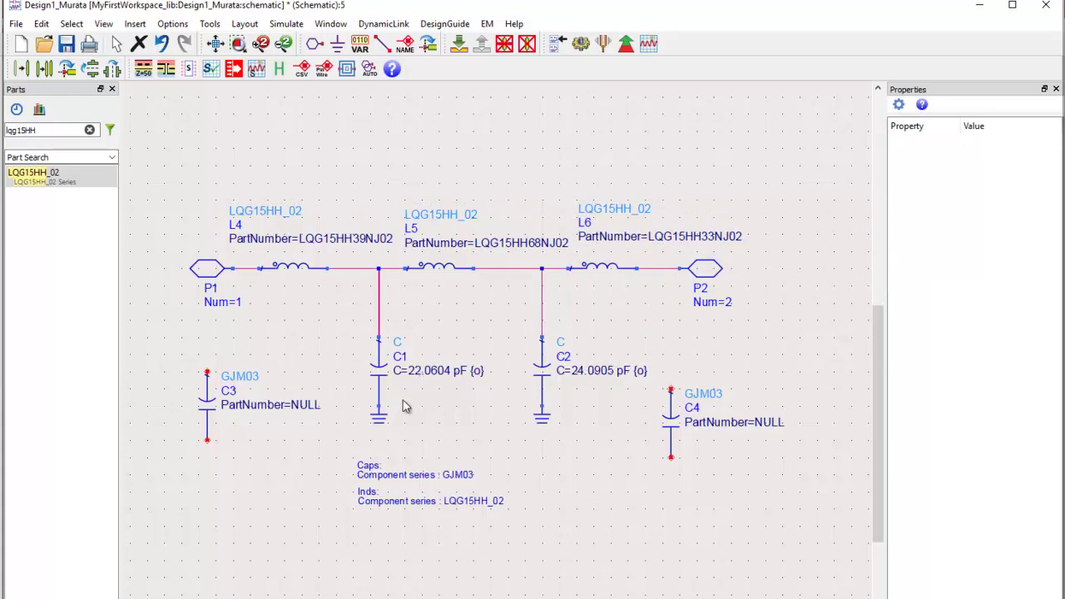
click(379, 385)
Delete ideal capacitors C1 and C2.
key(Delete)
click(538, 374)
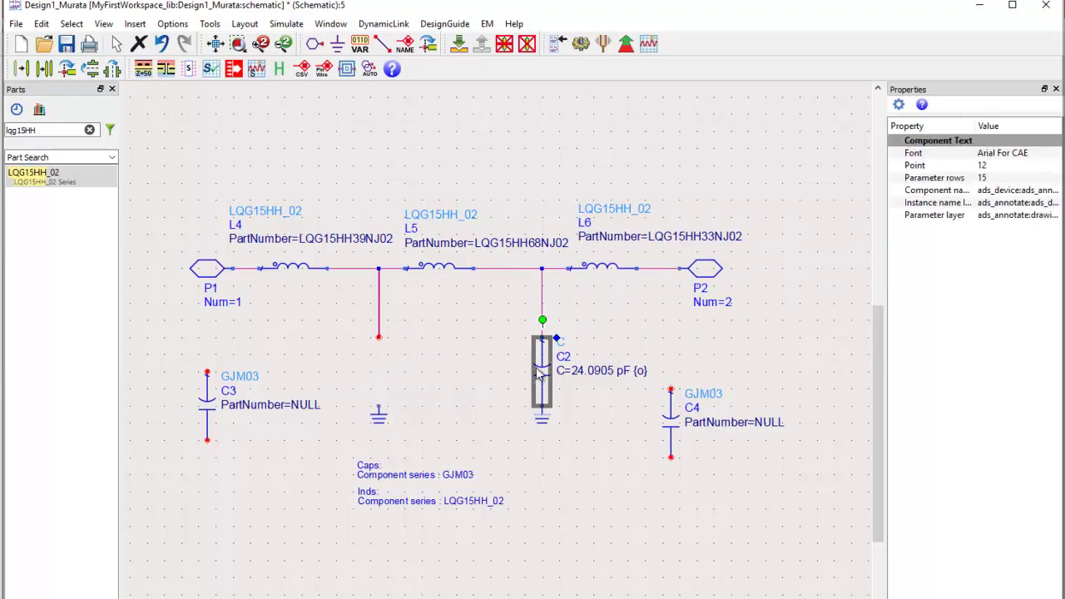
key(Delete)
Assign part GJM0335C1E220JB01 (22 pF) to capacitor C3.
double_click(207, 406)
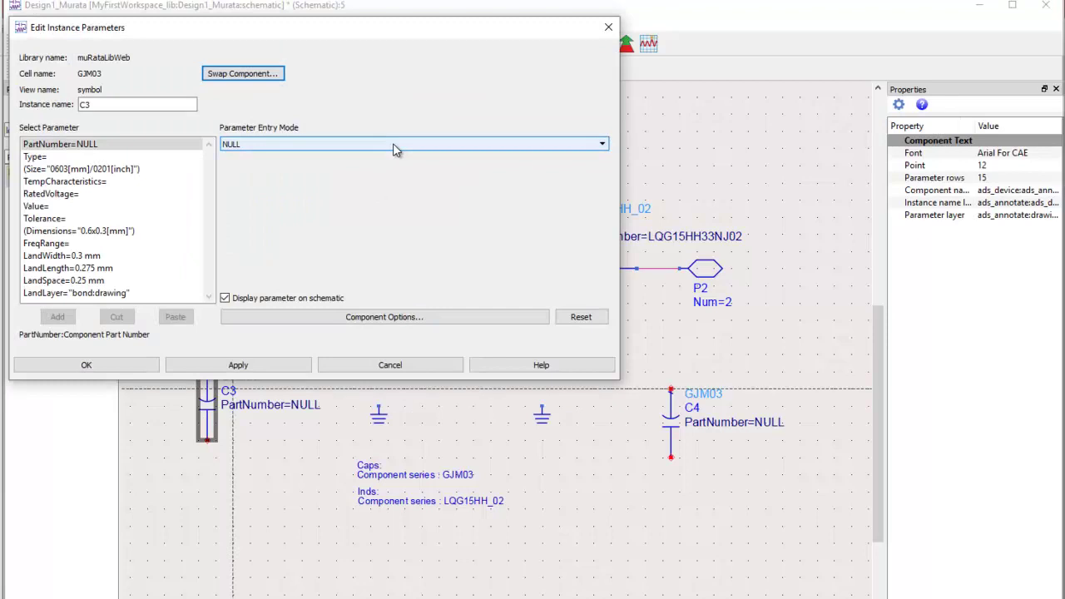
click(392, 148)
drag(601, 175, 599, 233)
scroll(449, 218, down, 3)
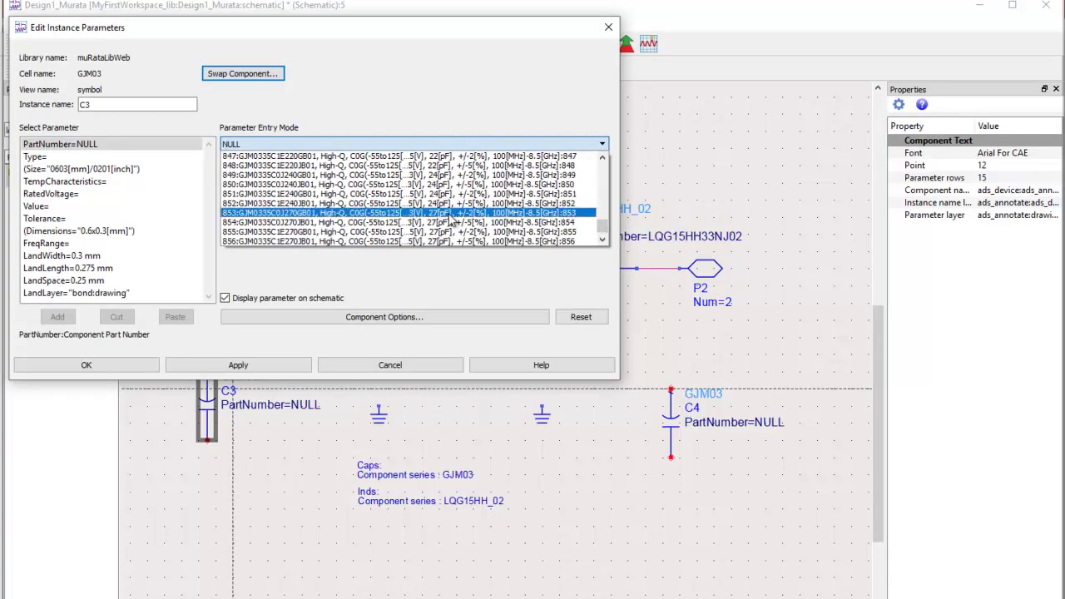
scroll(452, 218, up, 1)
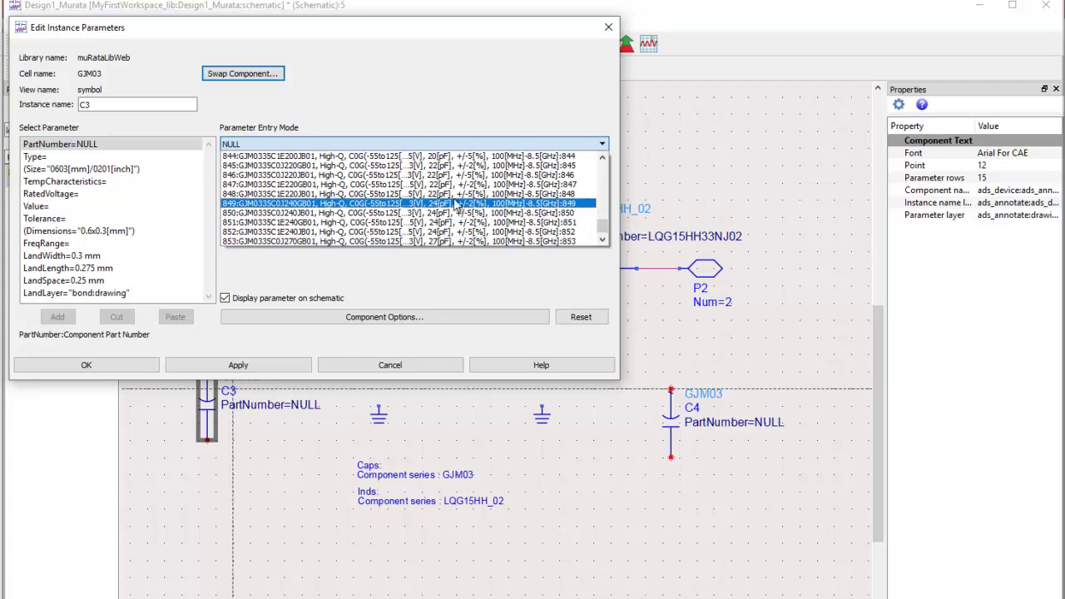
click(440, 198)
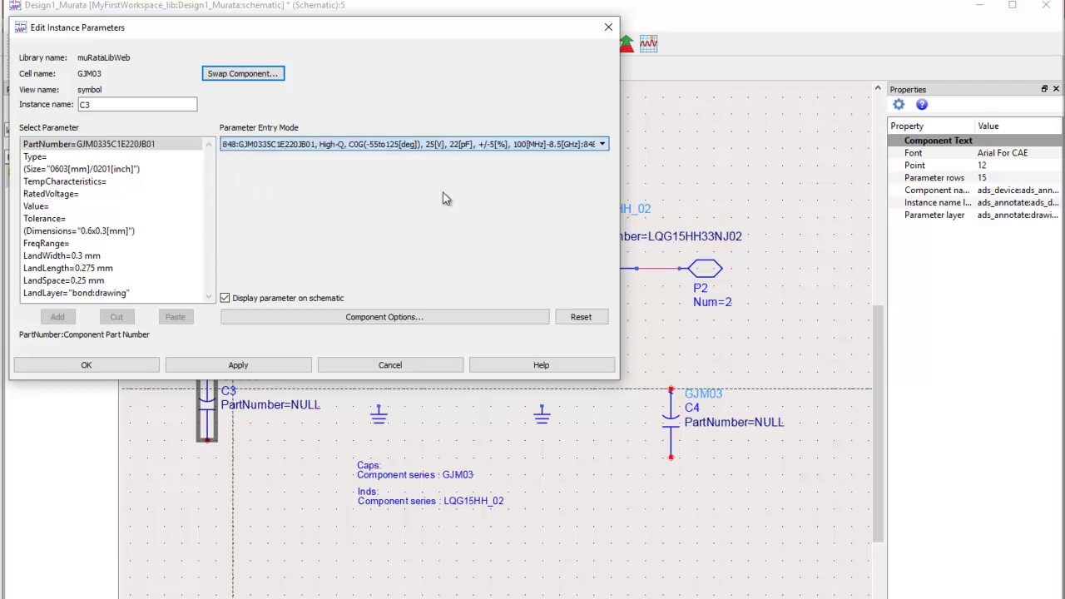
click(93, 366)
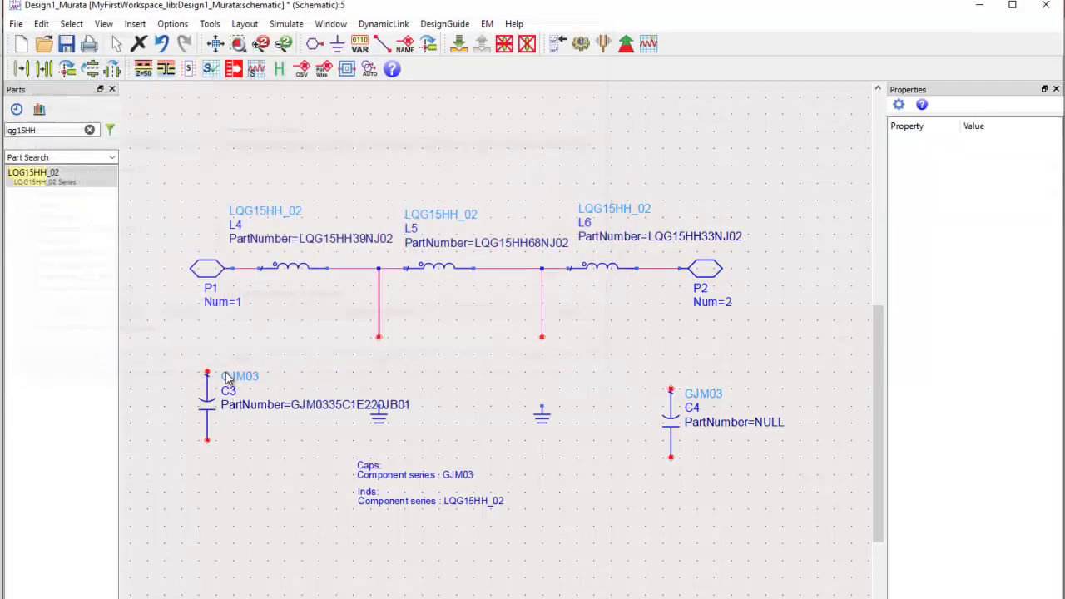
Assign part GJM0335C1E240JB01 (24 pF) to capacitor C4, then select C3.
double_click(670, 420)
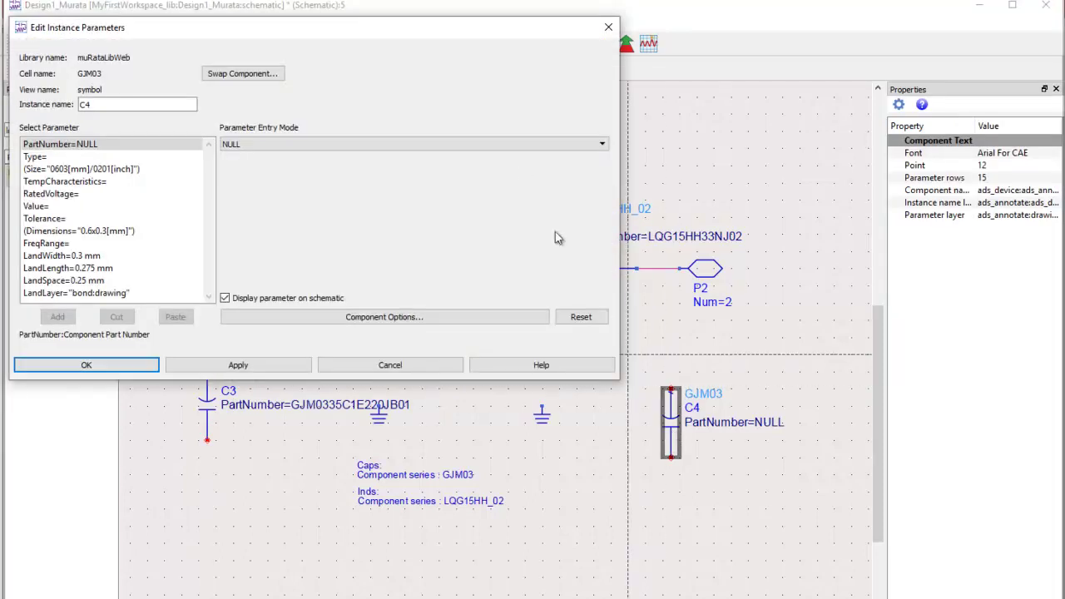
click(518, 145)
drag(601, 171, 601, 228)
scroll(520, 216, up, 4)
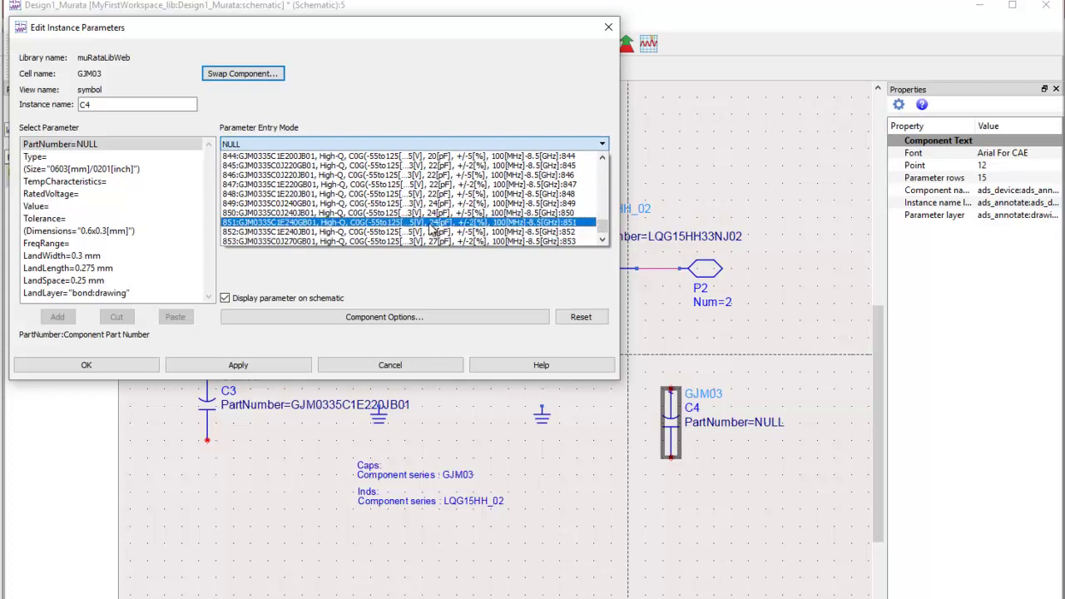
click(424, 233)
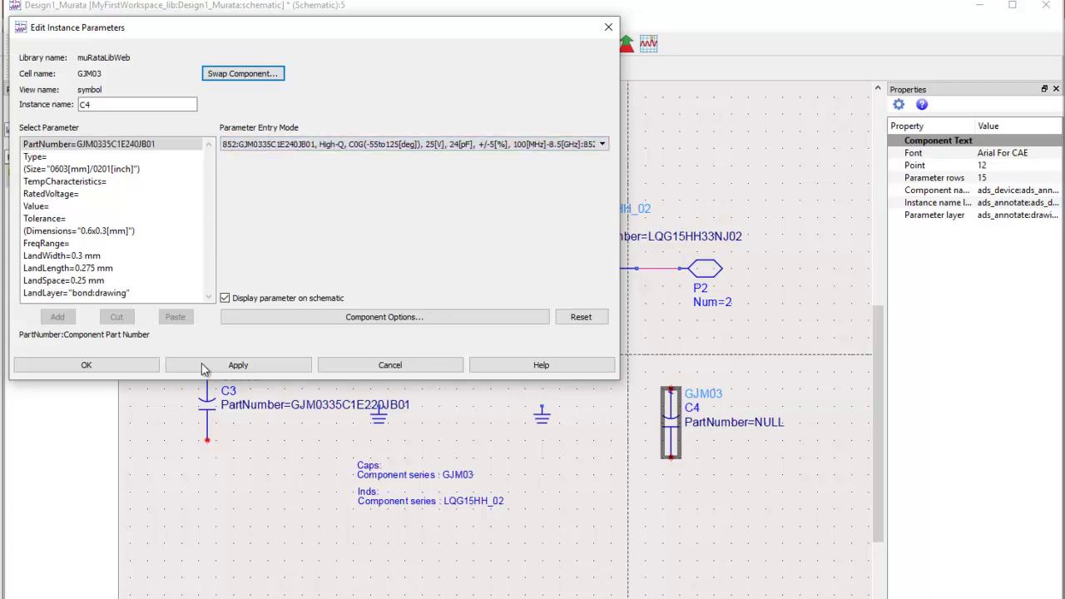
click(206, 368)
click(87, 365)
click(207, 406)
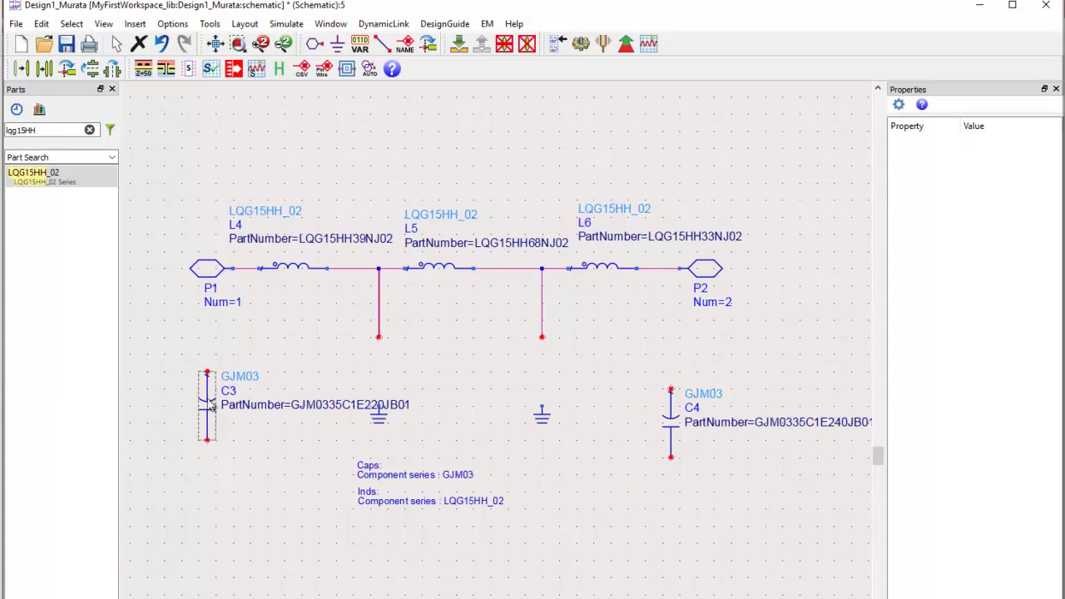
Place C3 and C4 under the L4–L5 and L5–L6 junctions to ground, move C3's label, and save.
drag(207, 405, 374, 366)
click(670, 423)
drag(670, 423, 560, 381)
click(384, 371)
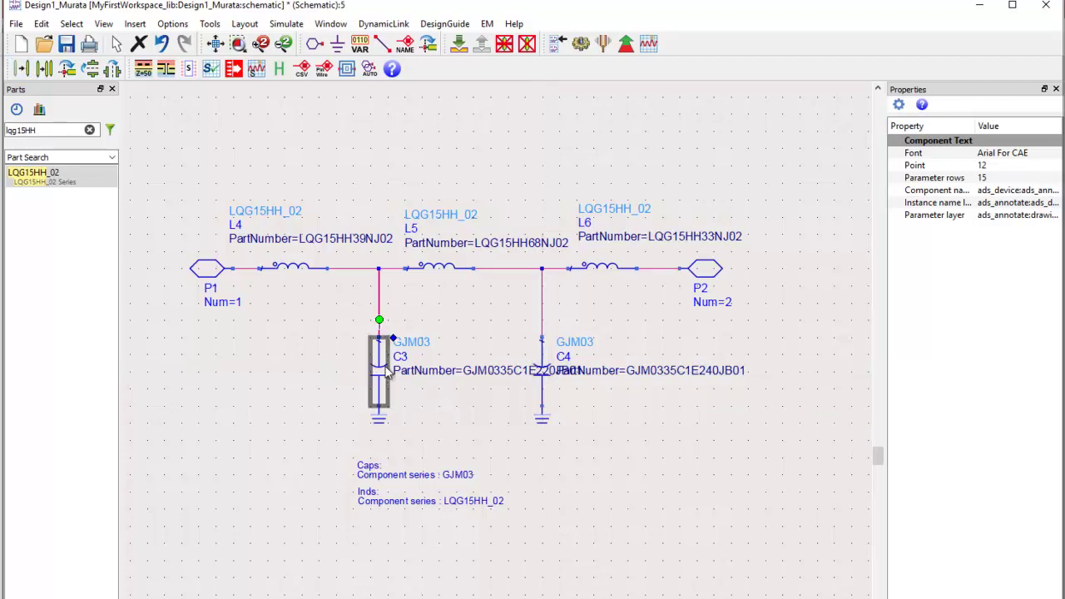
drag(391, 337, 262, 403)
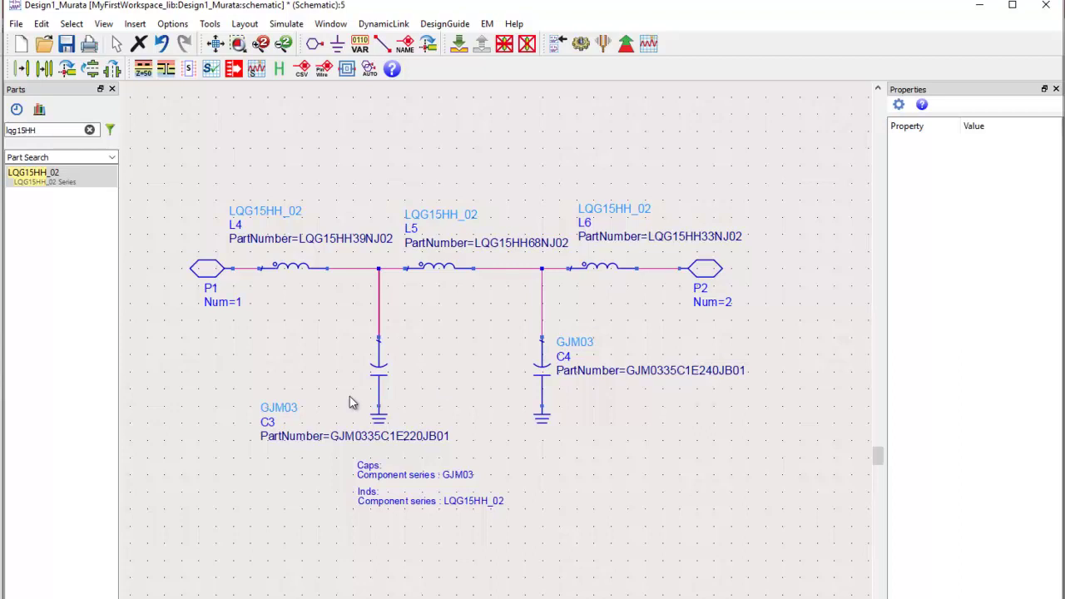
key(ctrl+s)
Close the Design1_Murata schematic and deactivate the ideal Design1 filter in the testbench.
click(1045, 5)
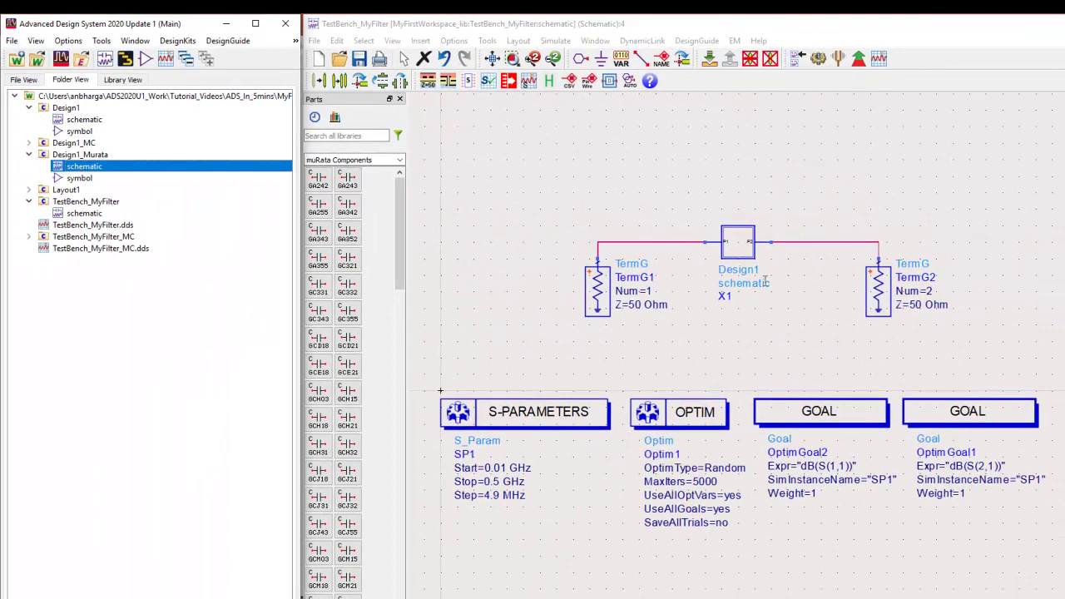
click(764, 281)
click(770, 60)
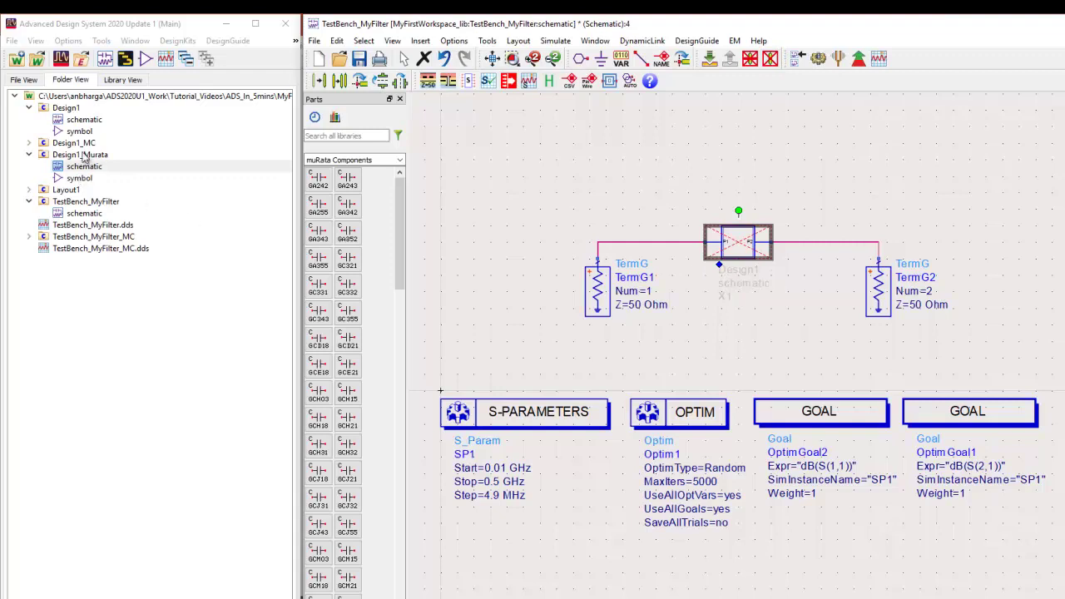
Place Design1_Murata as X2, wire both pins to the main line, and open TestBench_MyFilter results.
drag(78, 183, 705, 167)
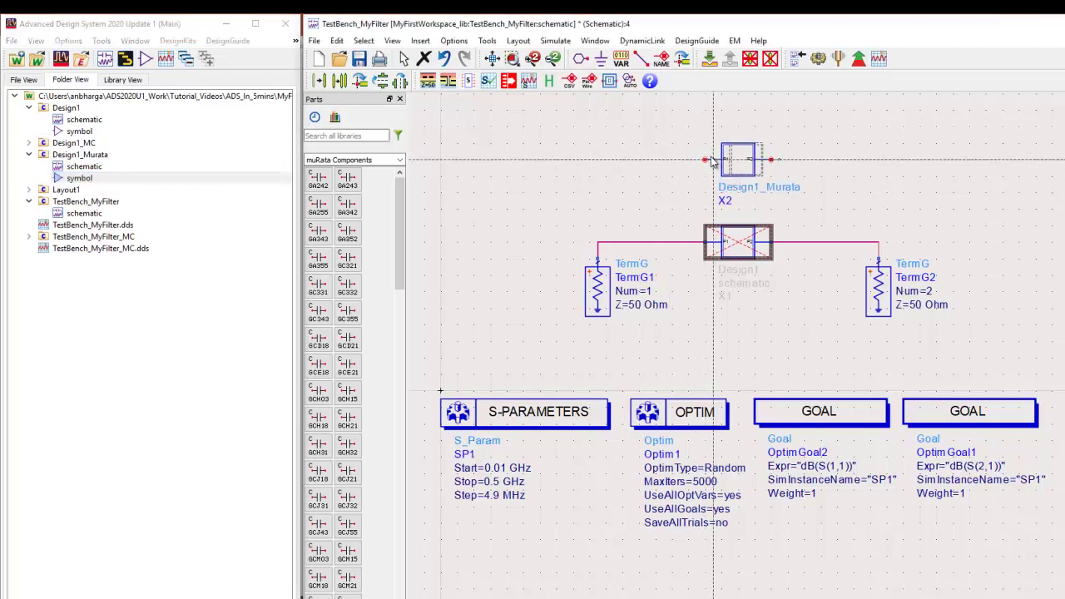
click(640, 58)
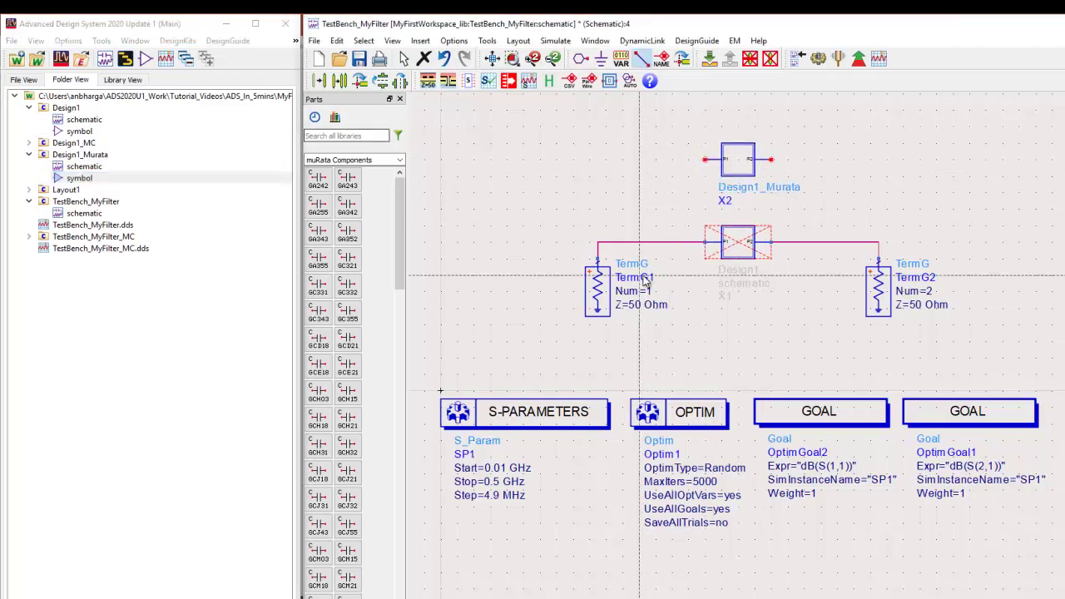
click(703, 159)
click(672, 242)
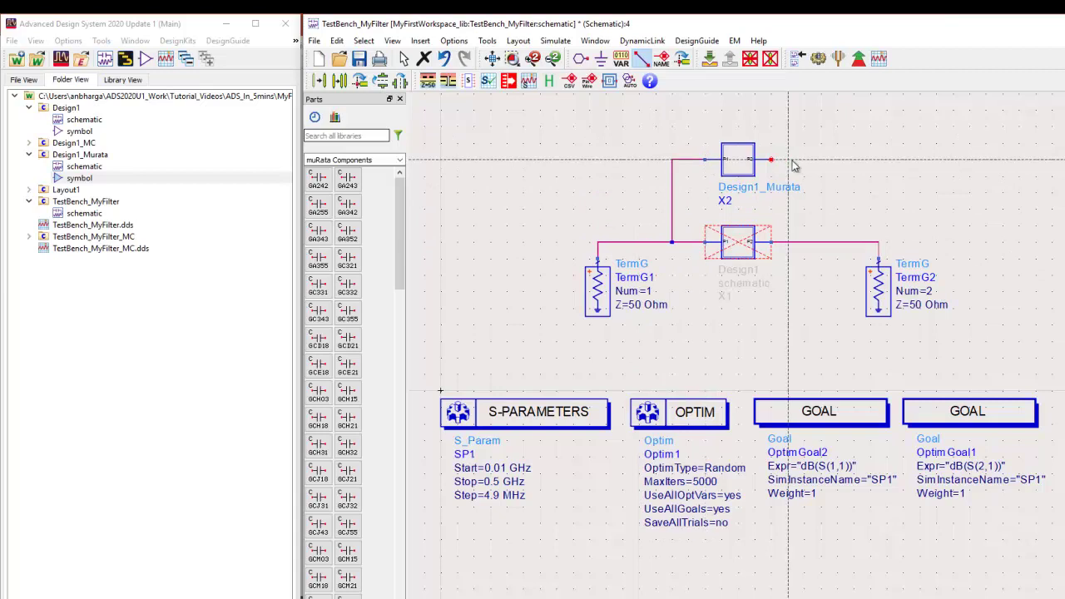
click(770, 159)
click(821, 242)
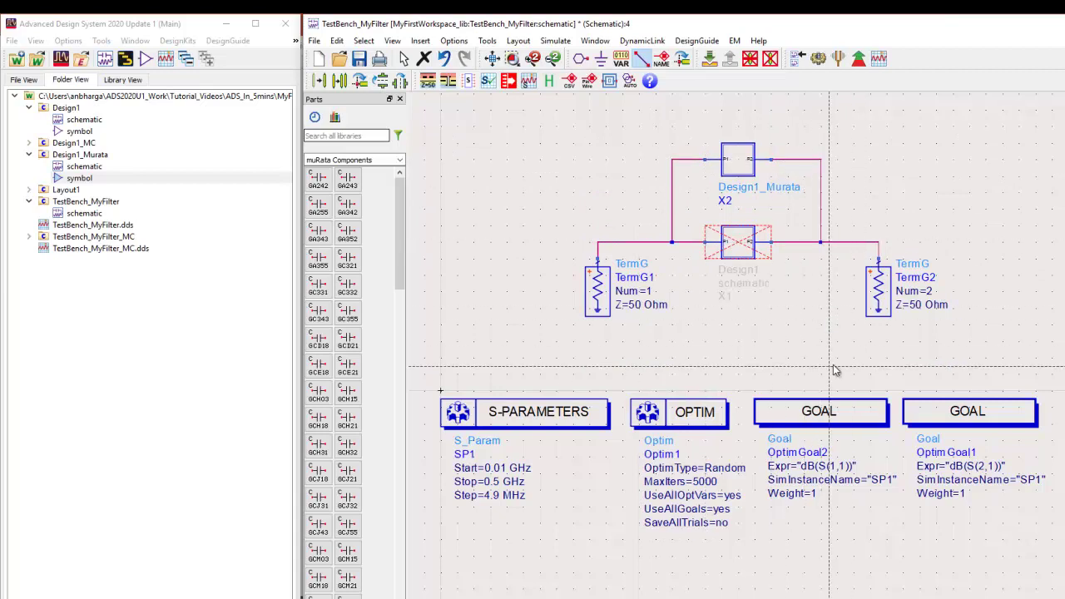
key(Escape)
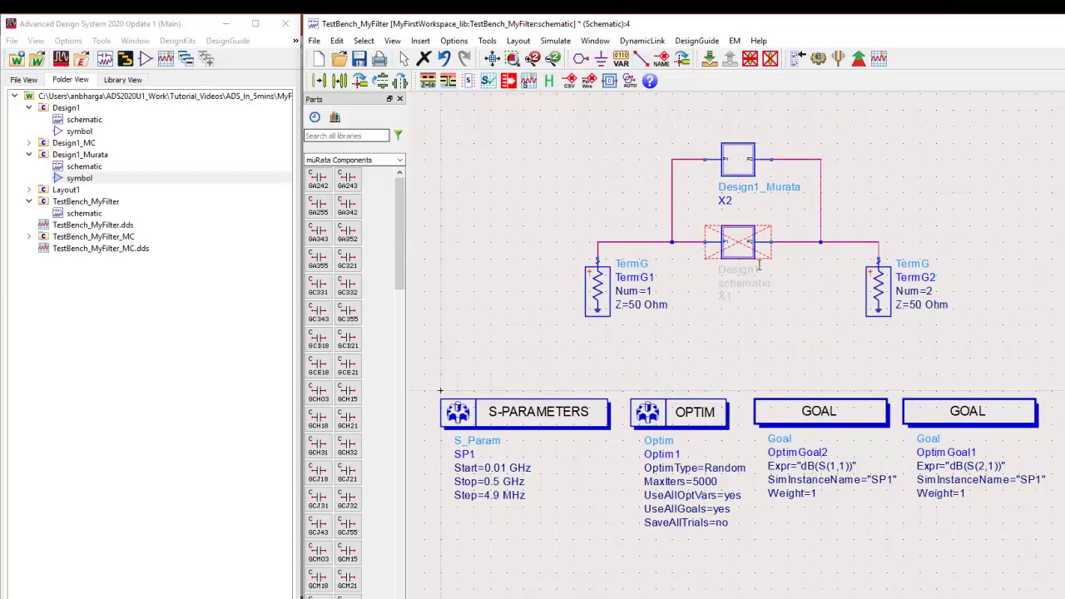
double_click(100, 226)
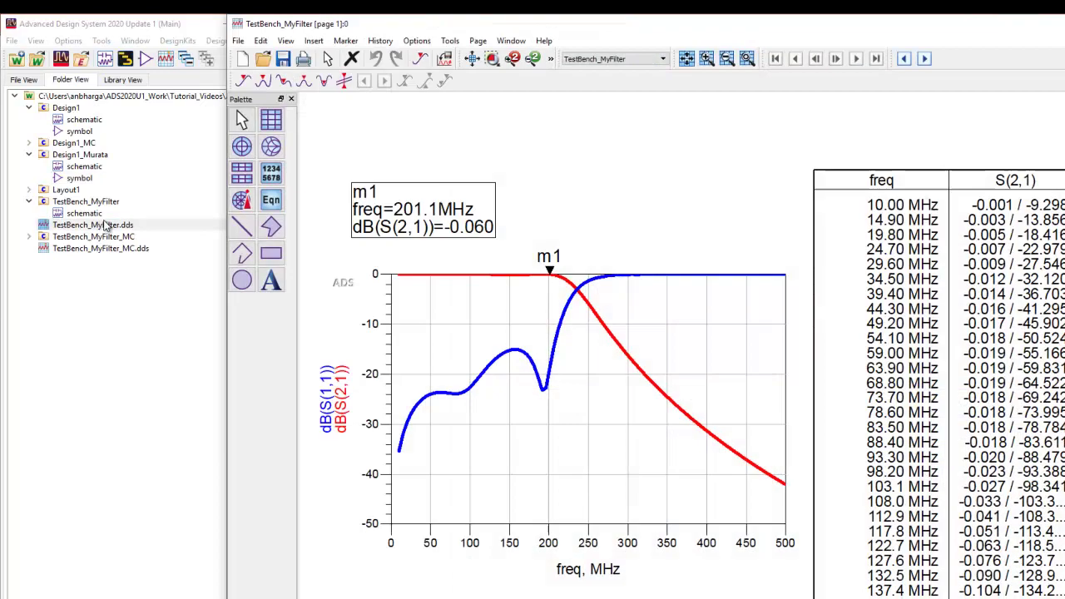
Turn trace history On, run the simulation, and read the undefined 'GJM03' model error.
click(380, 41)
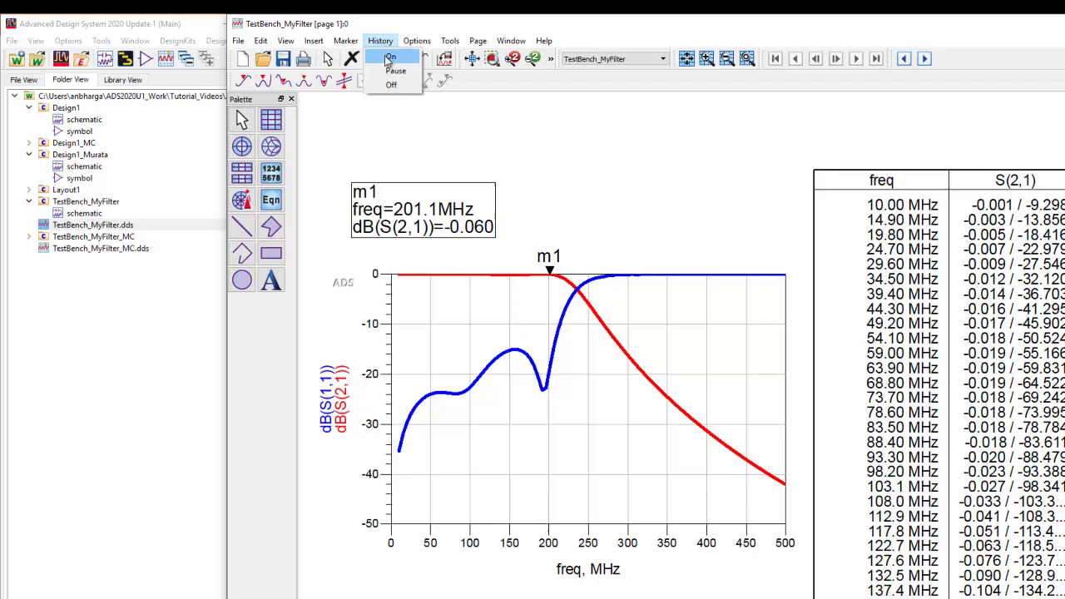
click(390, 56)
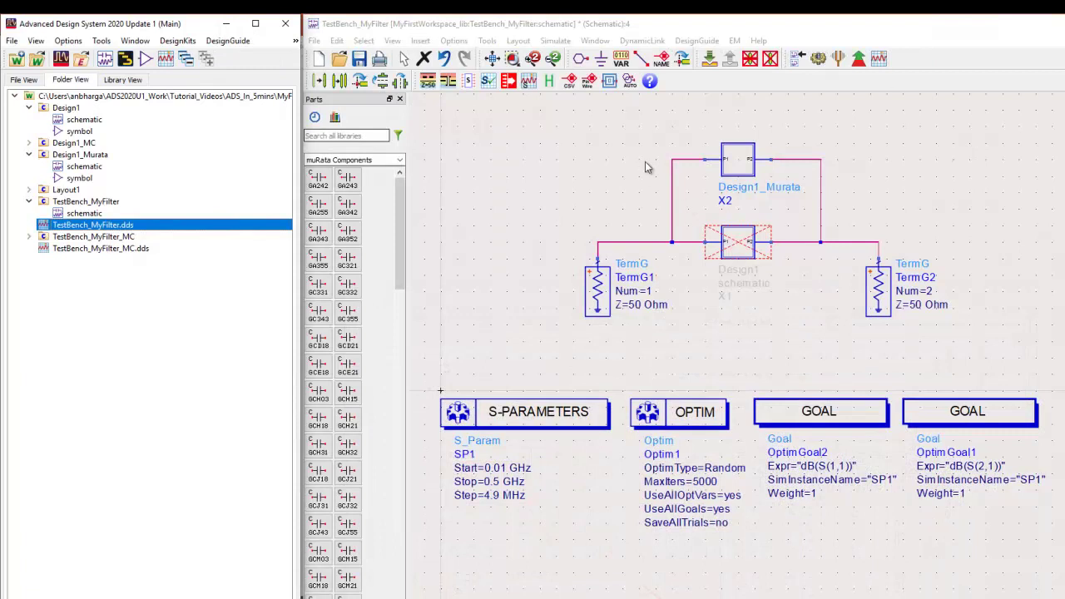
click(819, 60)
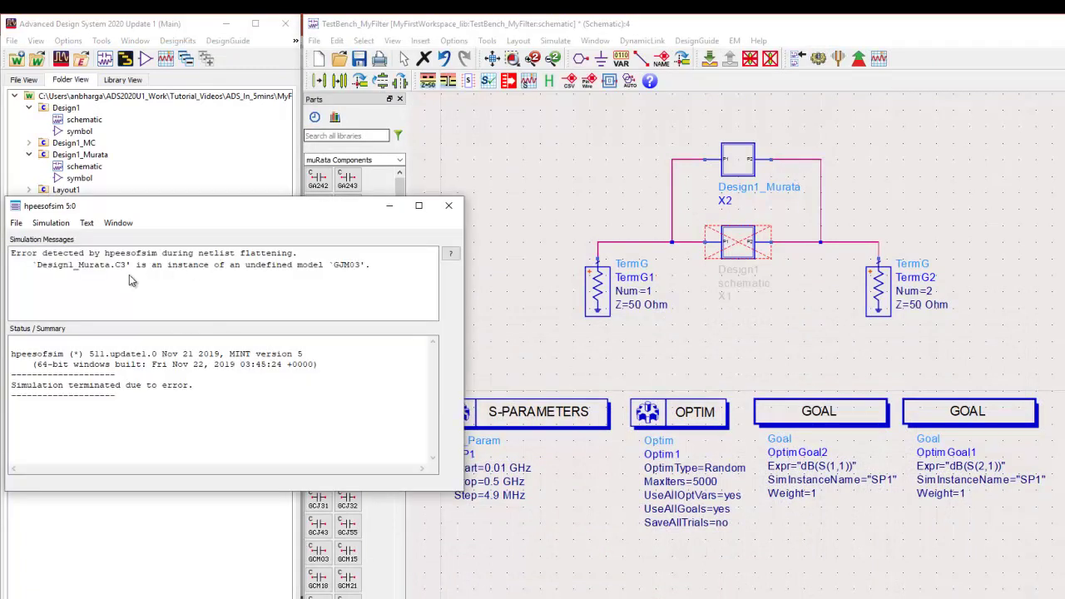
click(293, 268)
click(469, 172)
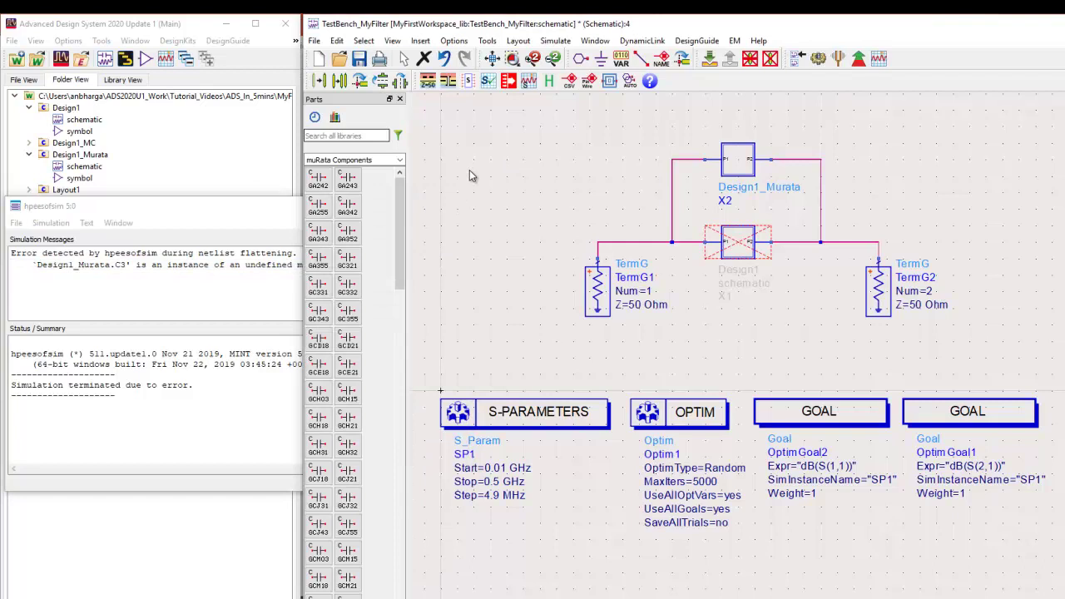
click(400, 160)
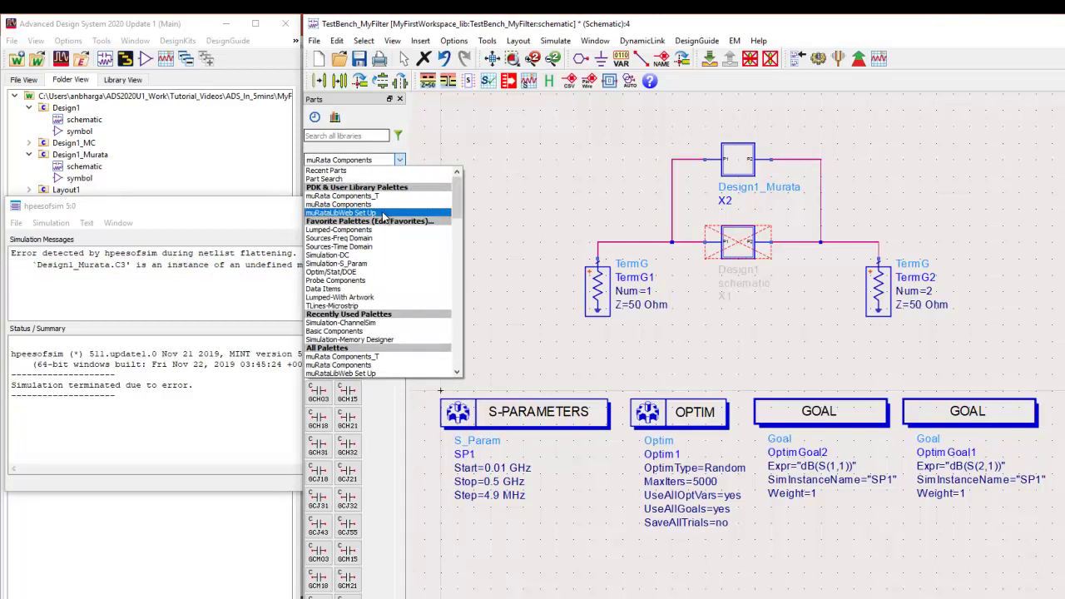
Place the muRataLibWeb netlist include from the muRataLibWeb Set Up palette at the schematic's top-left.
click(382, 214)
click(319, 179)
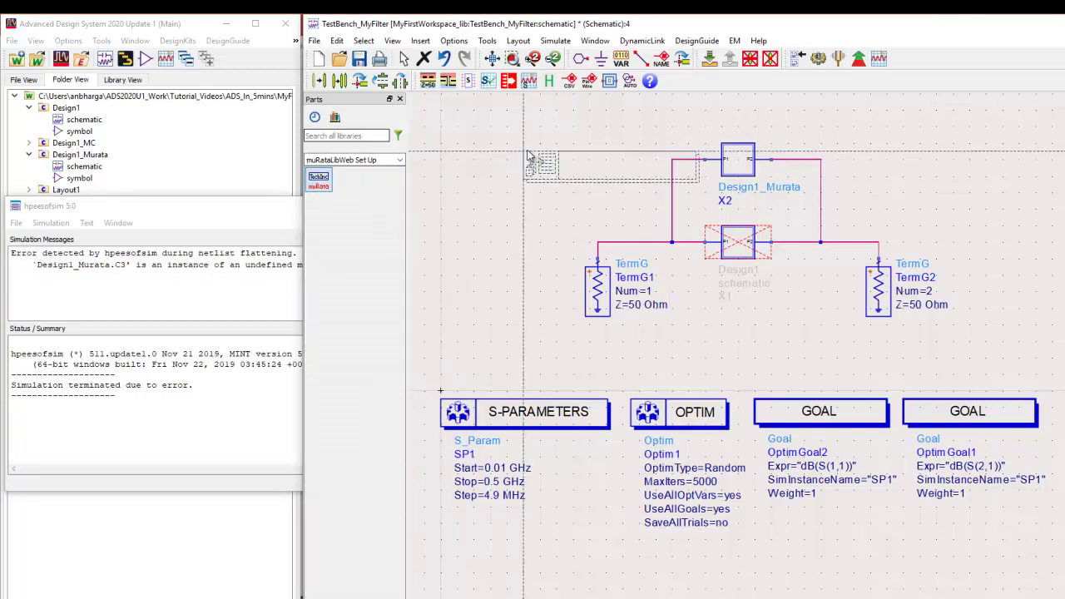
click(452, 134)
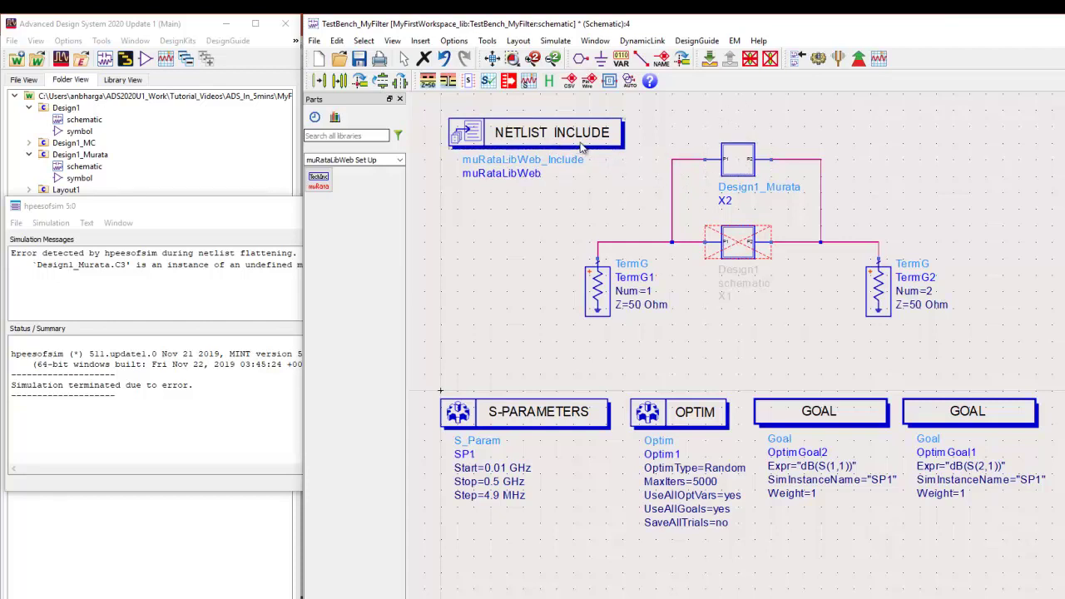
Rerun the TestBench_MyFilter simulation with the Murata library now included.
click(817, 58)
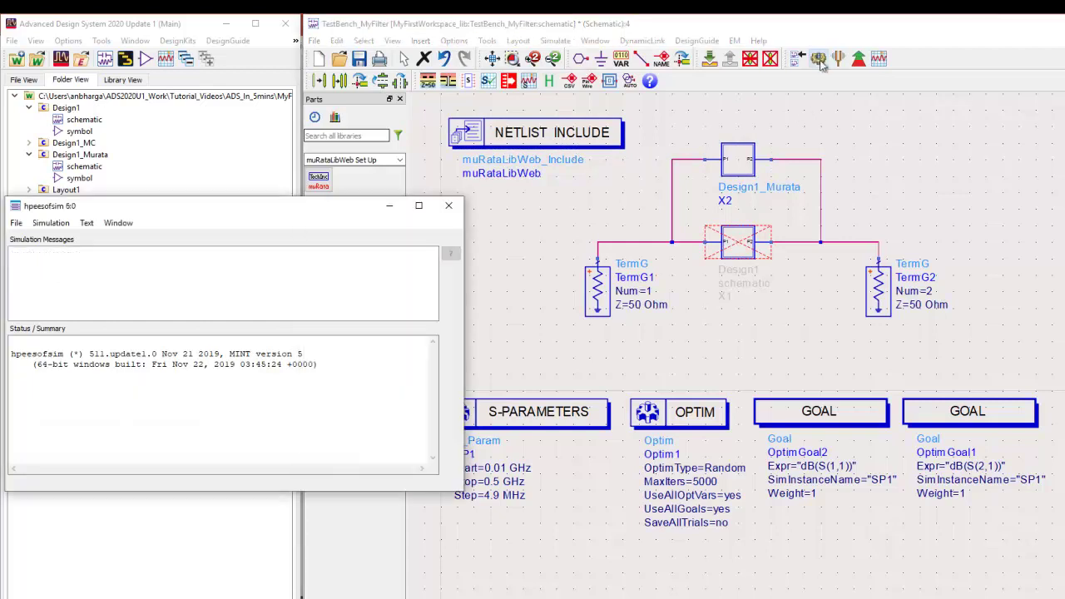